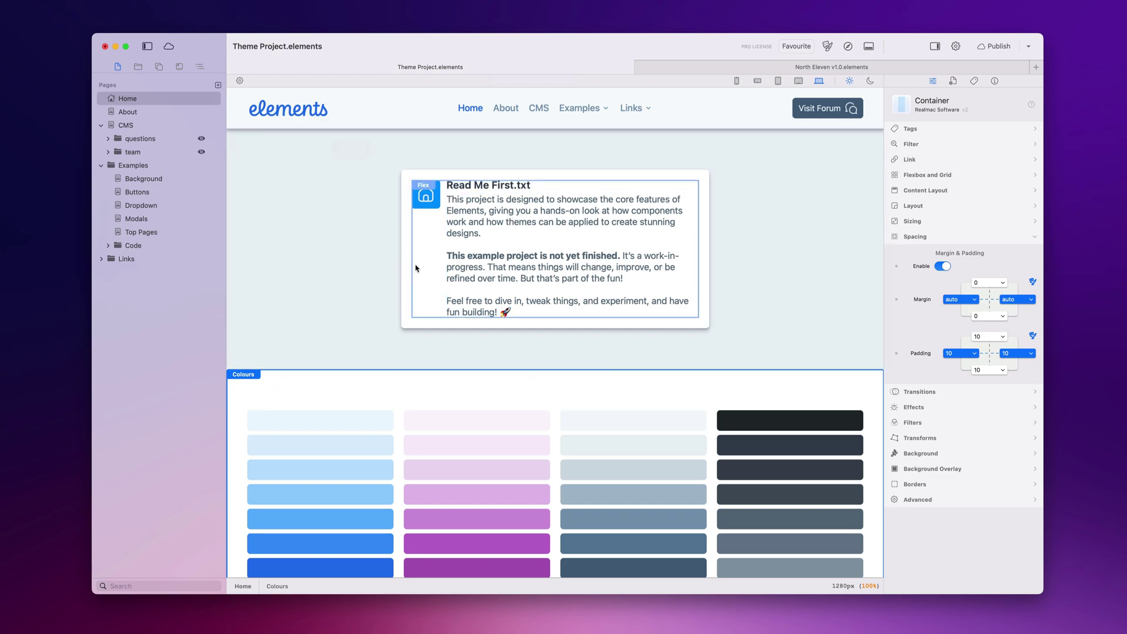
Select the Menu header and show the Home page's layer outline in the sidebar
{"action": "scroll", "coordinate": [837, 159], "scroll_direction": "down", "scroll_amount": 5}
{"action": "left_click", "coordinate": [881, 128]}
{"action": "scroll", "coordinate": [876, 167], "scroll_direction": "down", "scroll_amount": 5}
{"action": "mouse_move", "coordinate": [876, 166]}
{"action": "left_mouse_down"}
{"action": "mouse_move", "coordinate": [865, 480]}
{"action": "mouse_move", "coordinate": [877, 158]}
{"action": "left_mouse_up"}
{"action": "left_click", "coordinate": [201, 68]}
{"action": "scroll", "coordinate": [202, 156], "scroll_direction": "down", "scroll_amount": 10}
{"action": "left_click_drag", "start_coordinate": [221, 160], "coordinate": [210, 402]}
{"action": "scroll", "coordinate": [210, 403], "scroll_direction": "up", "scroll_amount": 10}
{"action": "scroll", "coordinate": [214, 330], "scroll_direction": "up", "scroll_amount": 5}
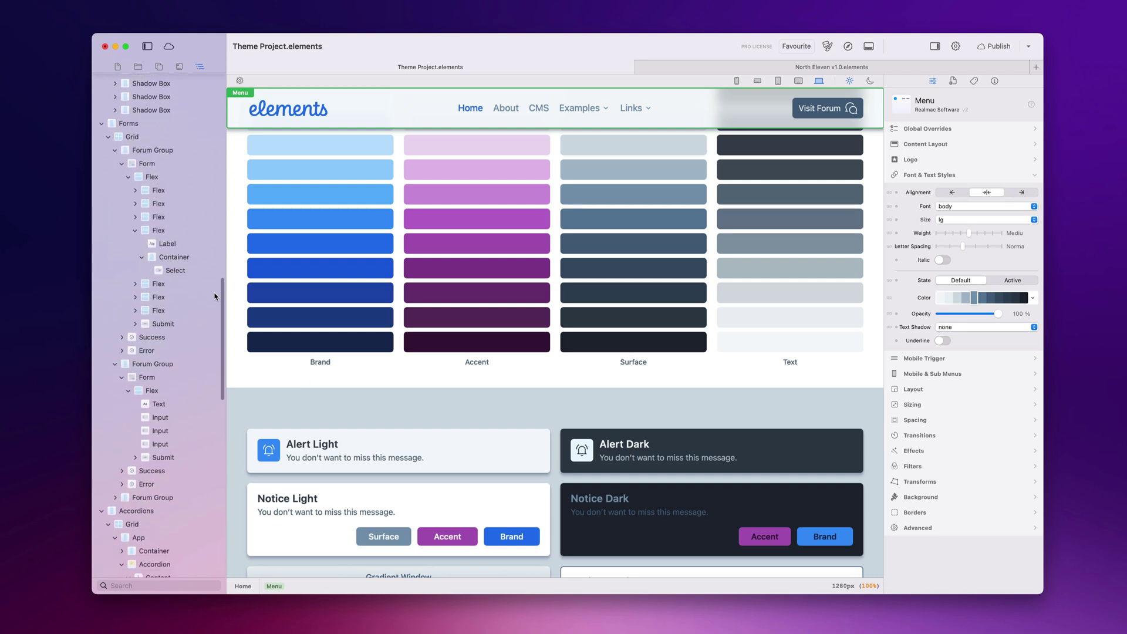
Search the page's layers for 'grid', then clear the search to restore all layers
{"action": "left_click", "coordinate": [129, 583]}
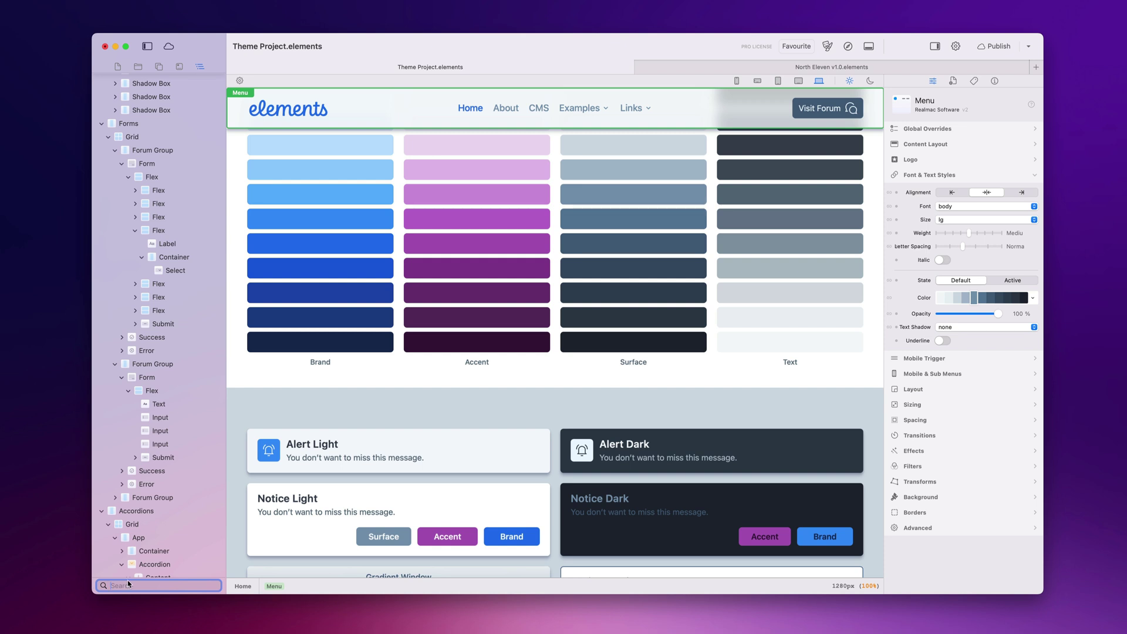
{"action": "type", "text": "grid"}
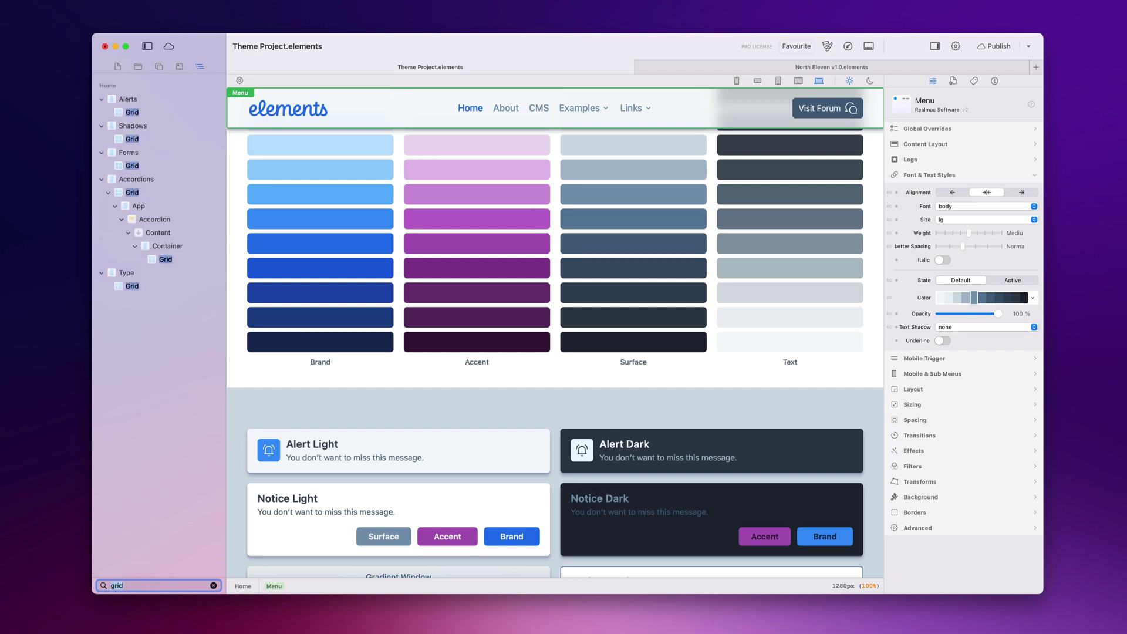
{"action": "key", "text": "Escape"}
{"action": "scroll", "coordinate": [230, 189], "scroll_direction": "up", "scroll_amount": 5}
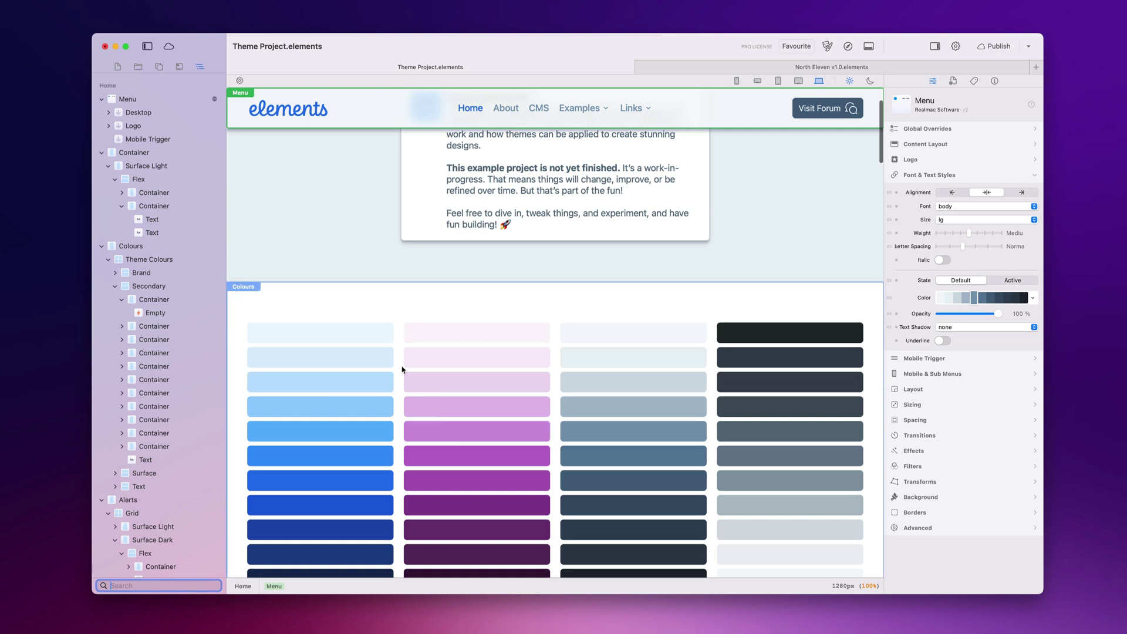
{"action": "left_click", "coordinate": [478, 407]}
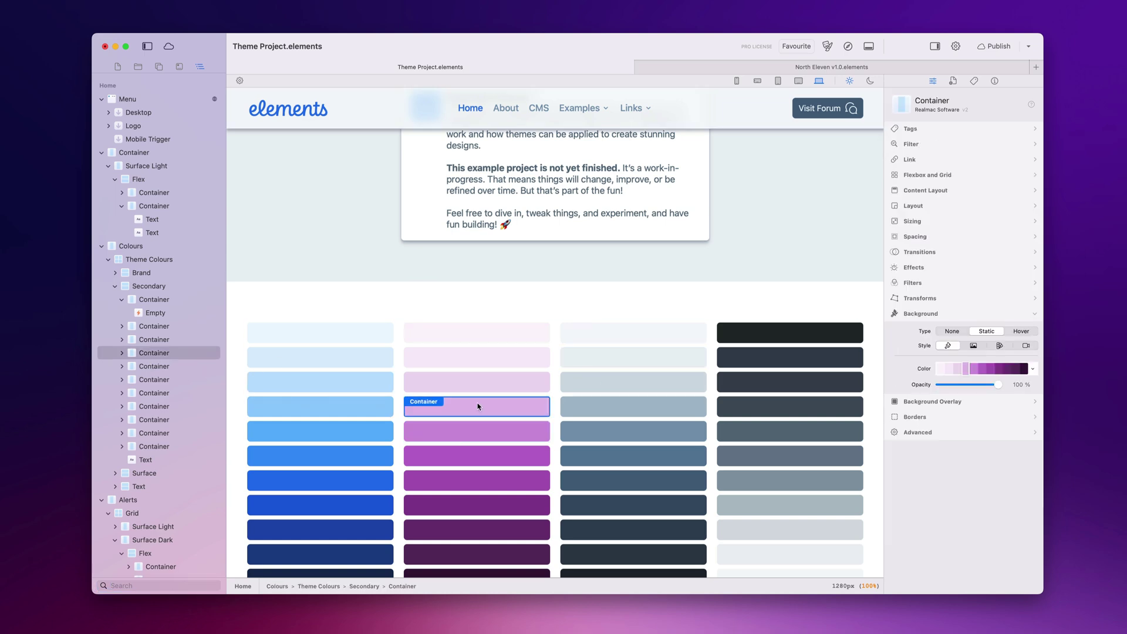
{"action": "scroll", "coordinate": [479, 408], "scroll_direction": "down", "scroll_amount": 15}
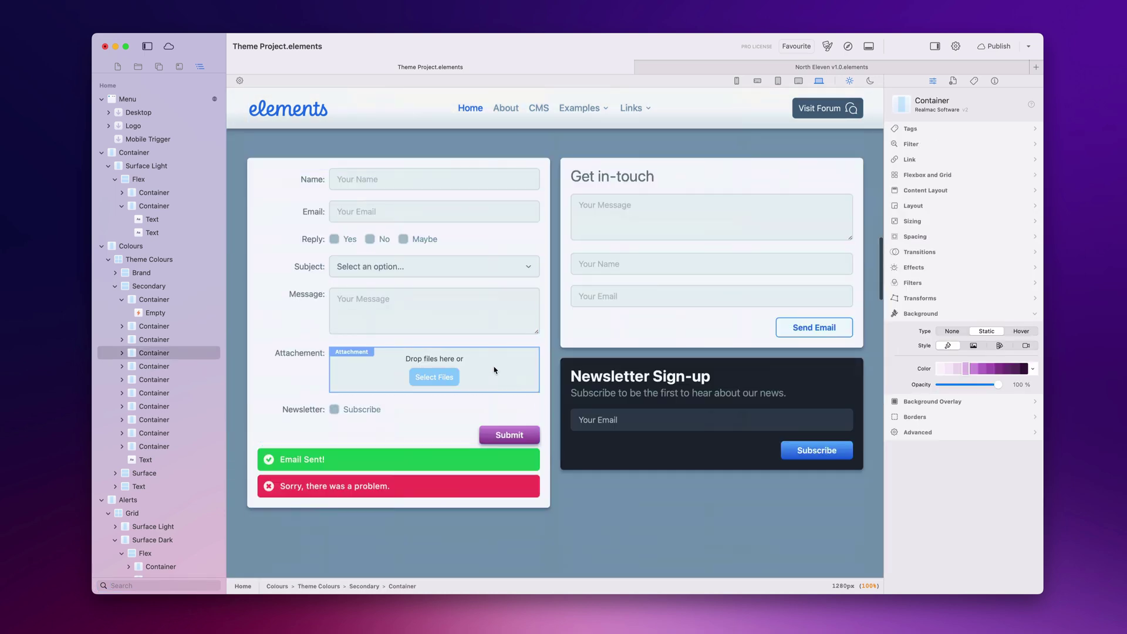
{"action": "left_click", "coordinate": [493, 370]}
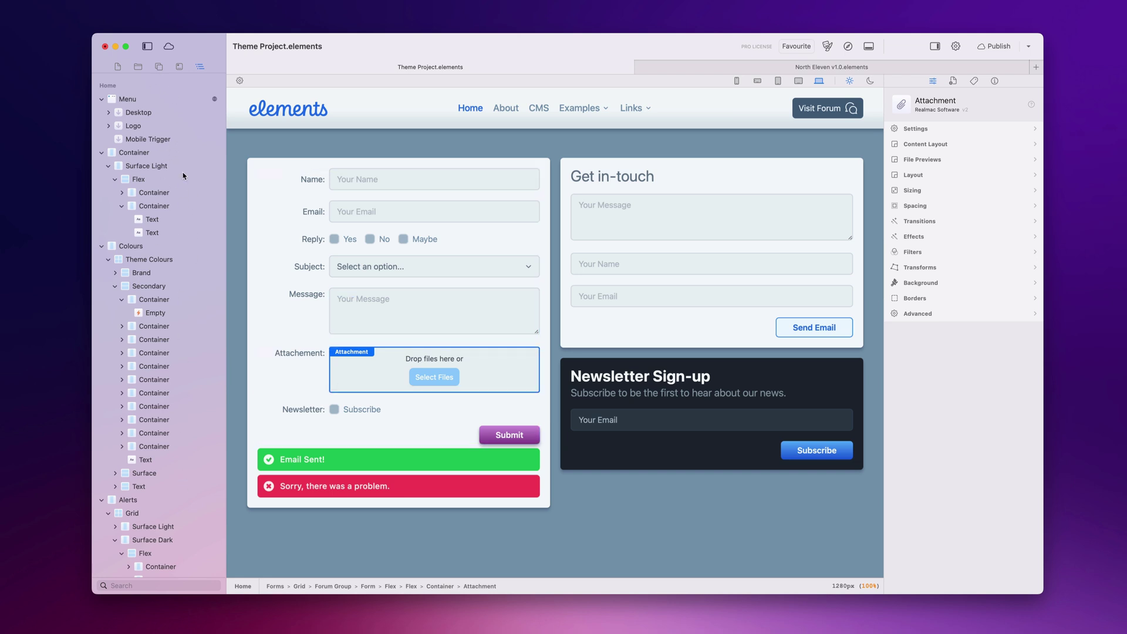
{"action": "scroll", "coordinate": [164, 282], "scroll_direction": "down", "scroll_amount": 20}
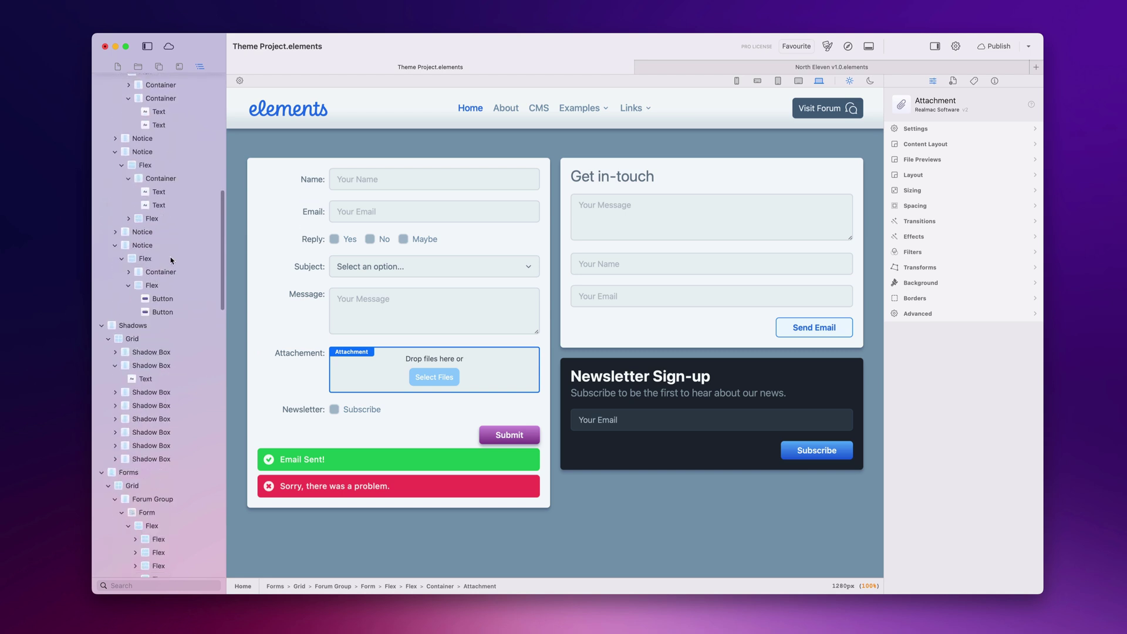
{"action": "scroll", "coordinate": [616, 258], "scroll_direction": "up", "scroll_amount": 15}
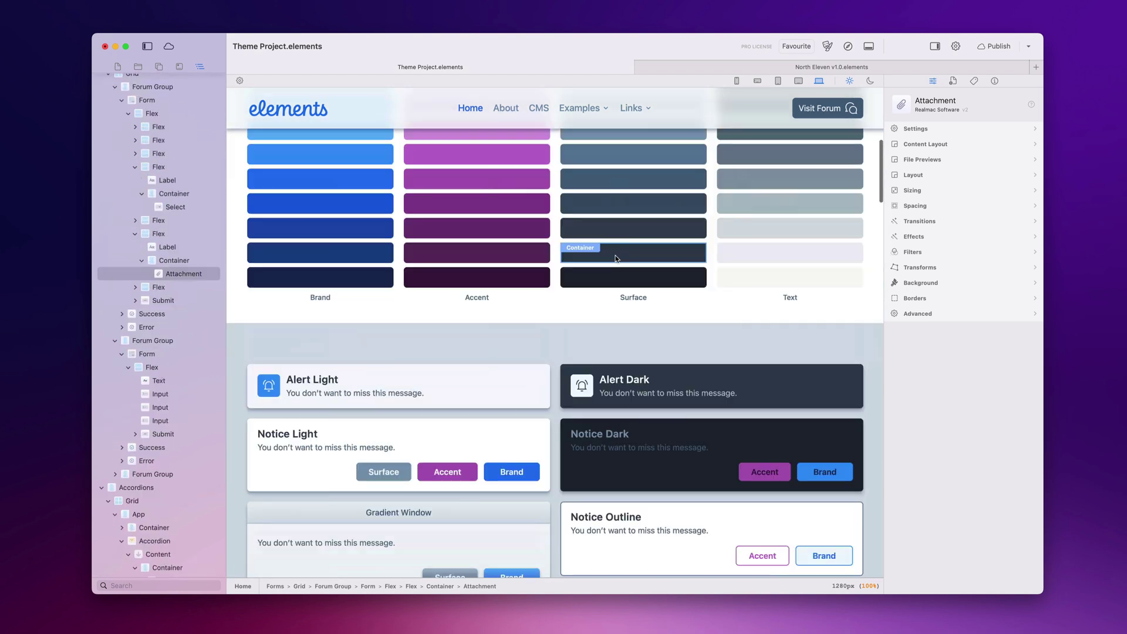
{"action": "scroll", "coordinate": [616, 259], "scroll_direction": "up", "scroll_amount": 7}
{"action": "left_click", "coordinate": [610, 263]}
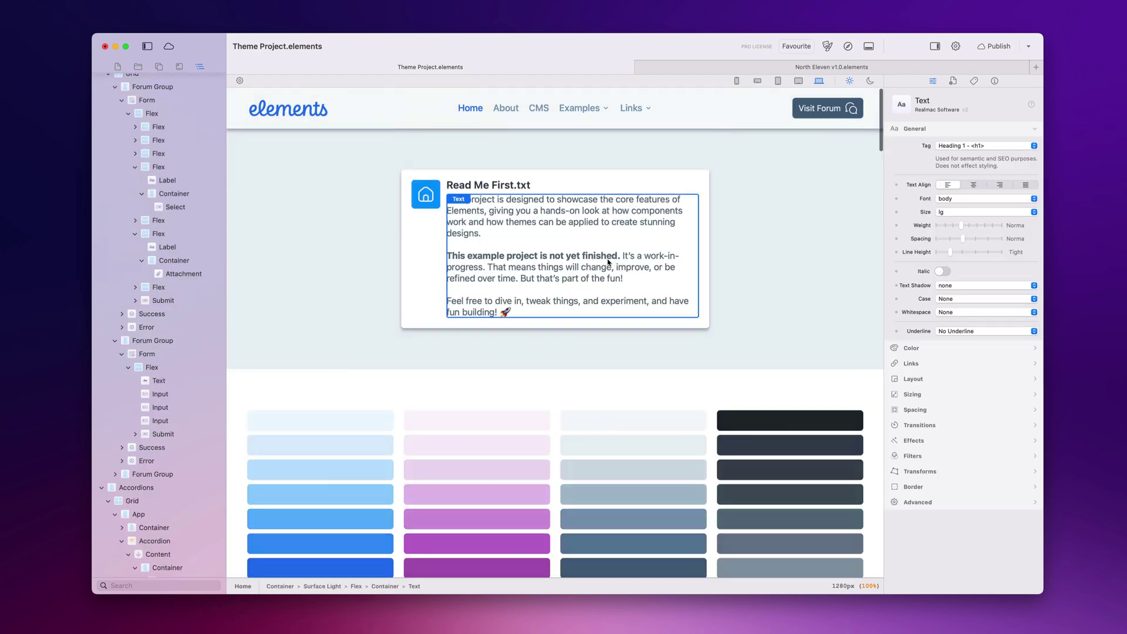
{"action": "scroll", "coordinate": [192, 256], "scroll_direction": "up", "scroll_amount": 5}
{"action": "scroll", "coordinate": [191, 256], "scroll_direction": "up", "scroll_amount": 10}
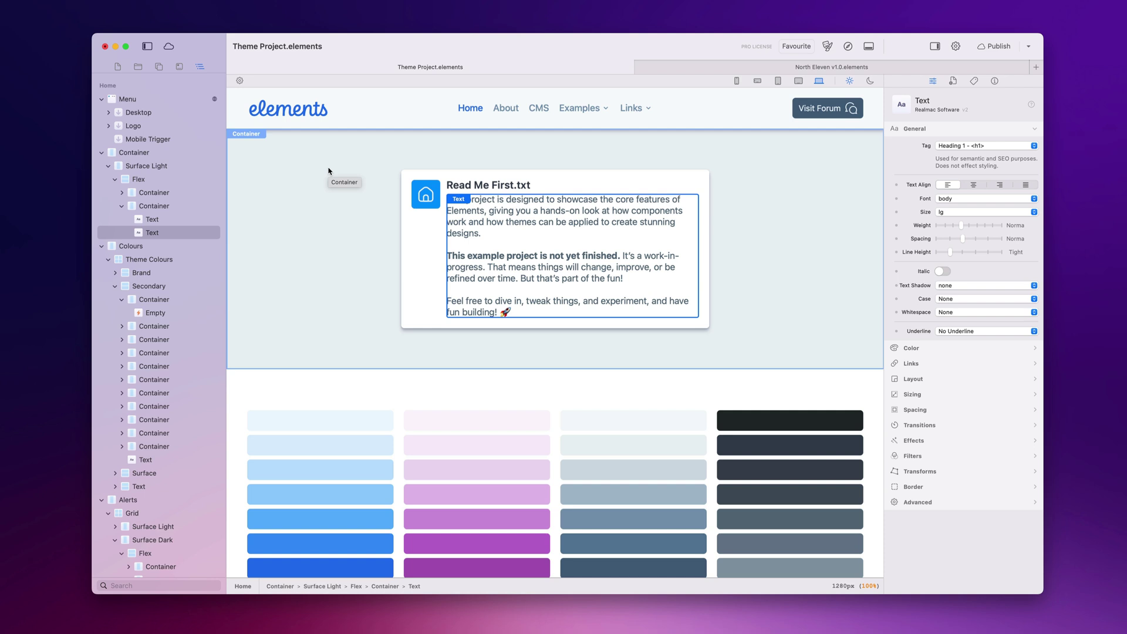
Turn on Scroll to Selection in the canvas Editor Options
{"action": "left_click", "coordinate": [240, 81]}
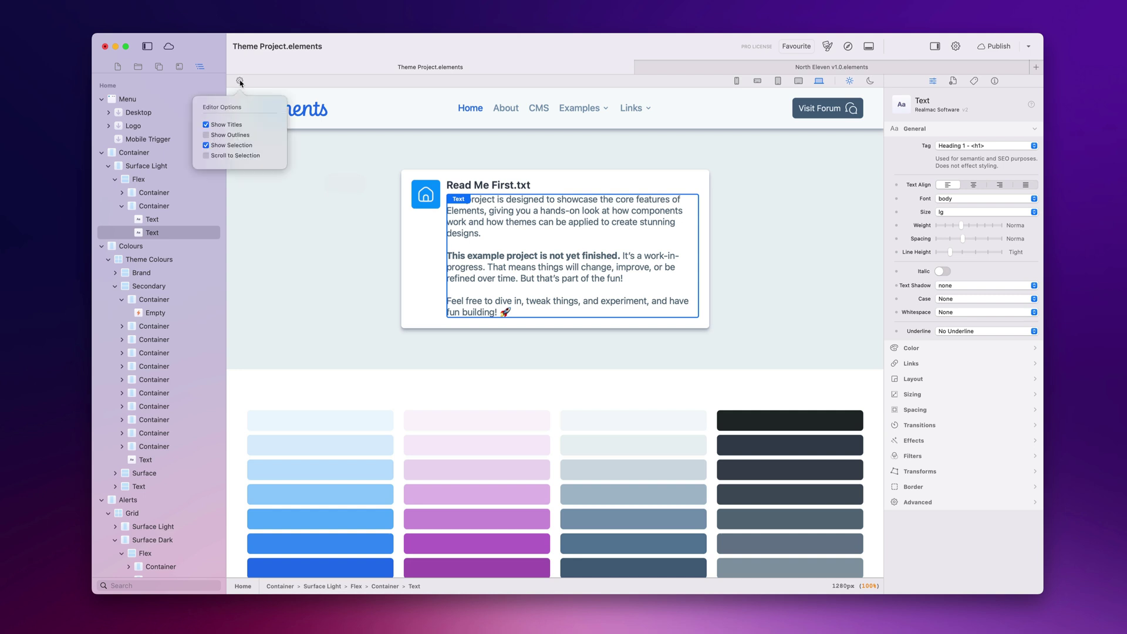
{"action": "left_click", "coordinate": [232, 157]}
{"action": "left_click", "coordinate": [389, 56]}
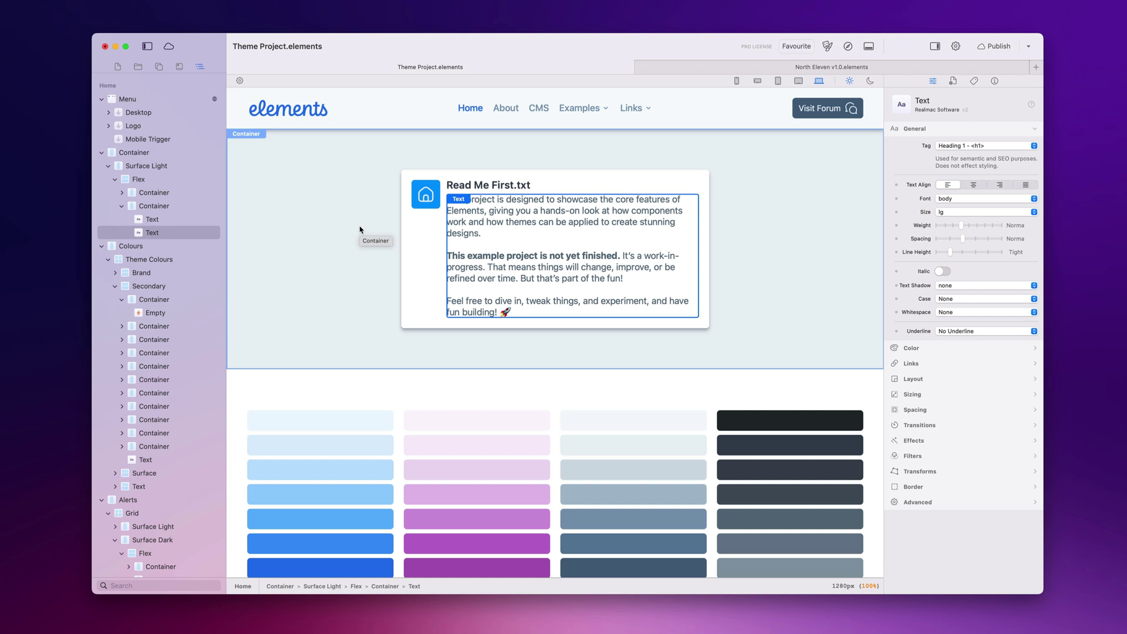
{"action": "scroll", "coordinate": [210, 348], "scroll_direction": "down", "scroll_amount": 20}
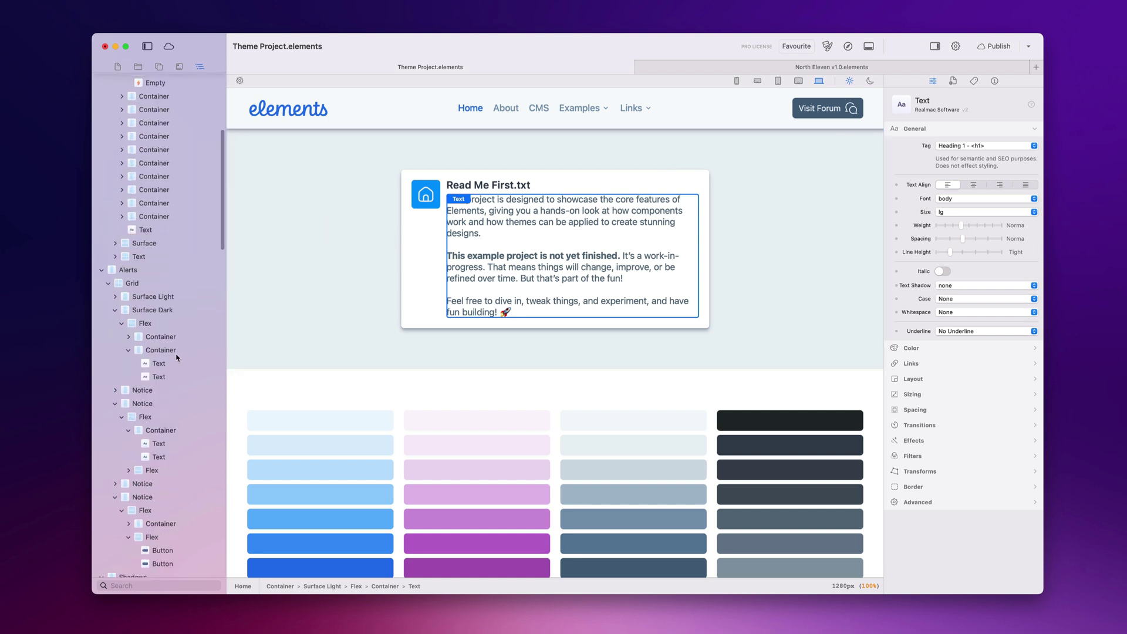
{"action": "scroll", "coordinate": [178, 356], "scroll_direction": "down", "scroll_amount": 15}
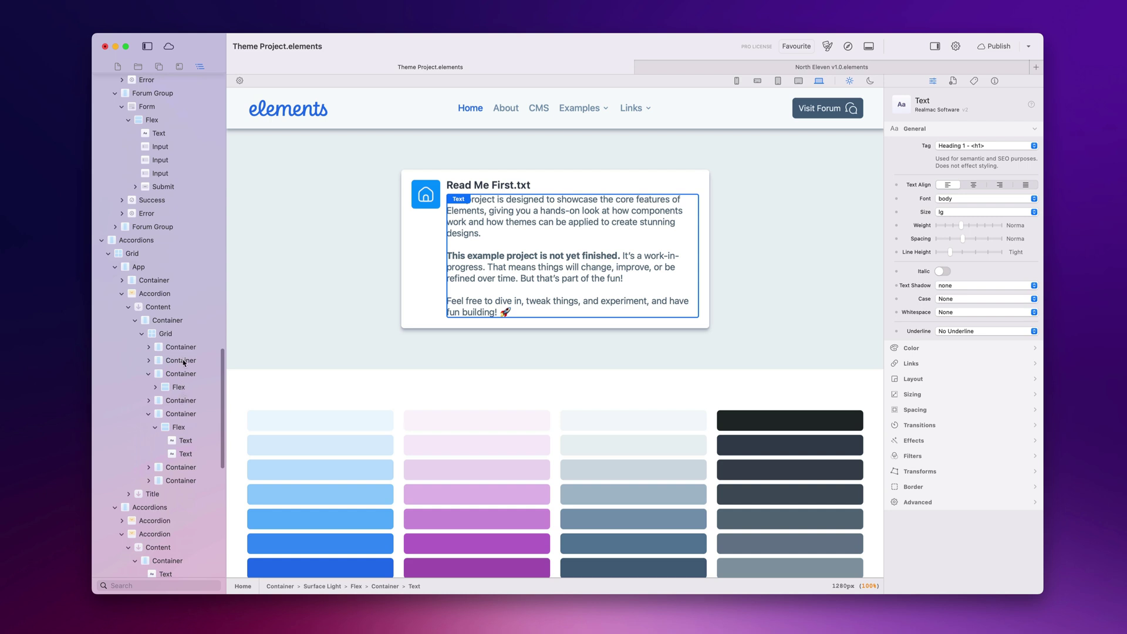
{"action": "left_click", "coordinate": [149, 244]}
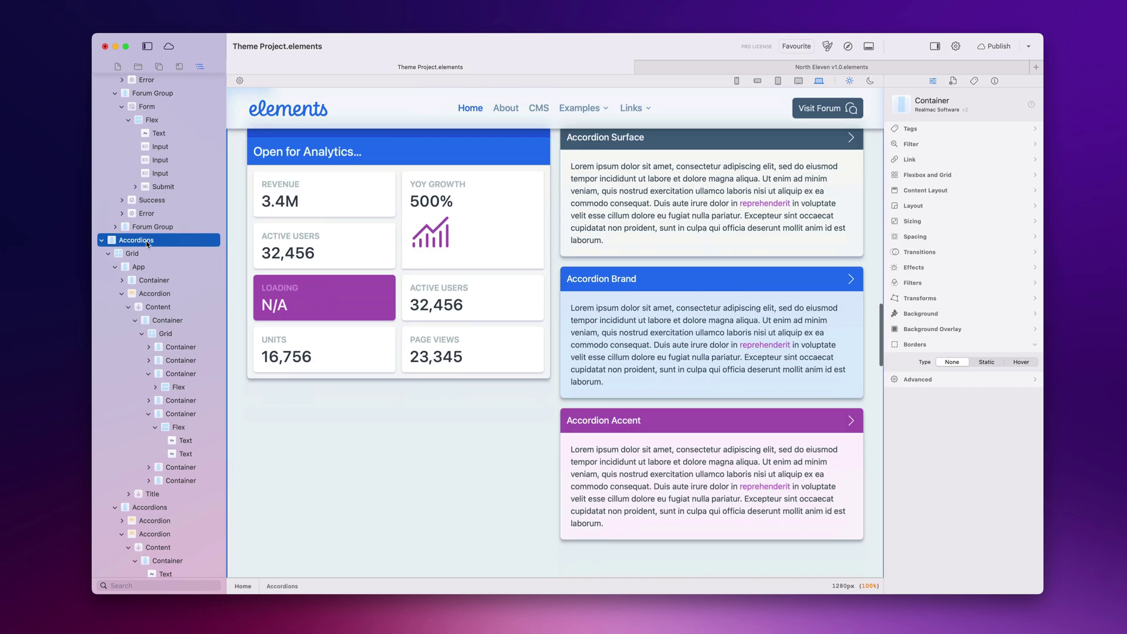
{"action": "scroll", "coordinate": [573, 267], "scroll_direction": "up", "scroll_amount": 3}
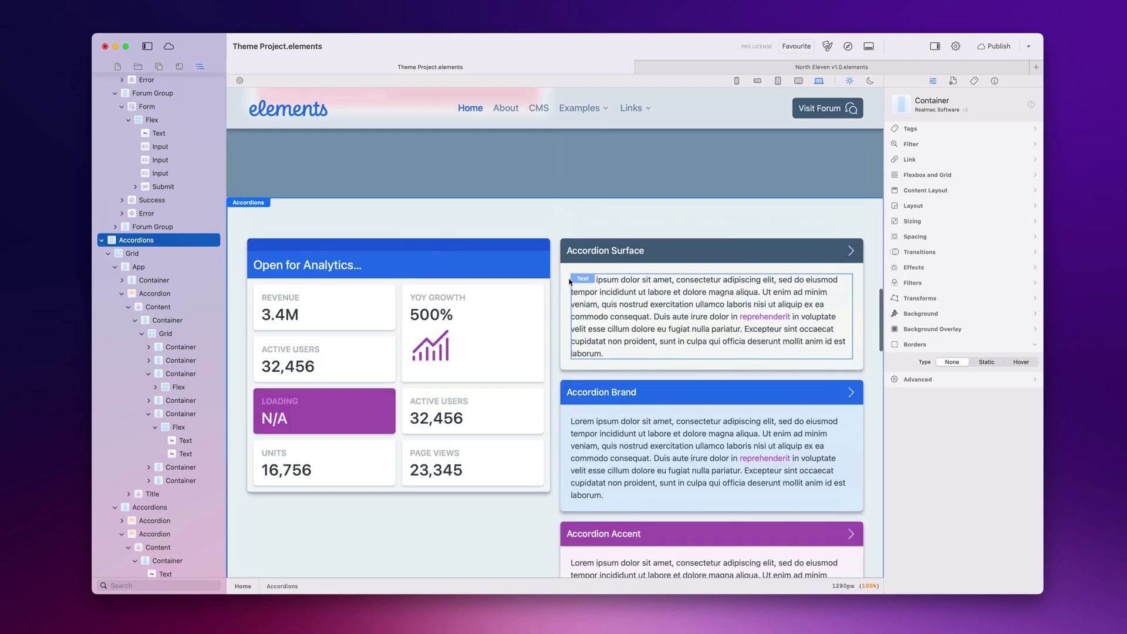
{"action": "scroll", "coordinate": [179, 340], "scroll_direction": "down", "scroll_amount": 10}
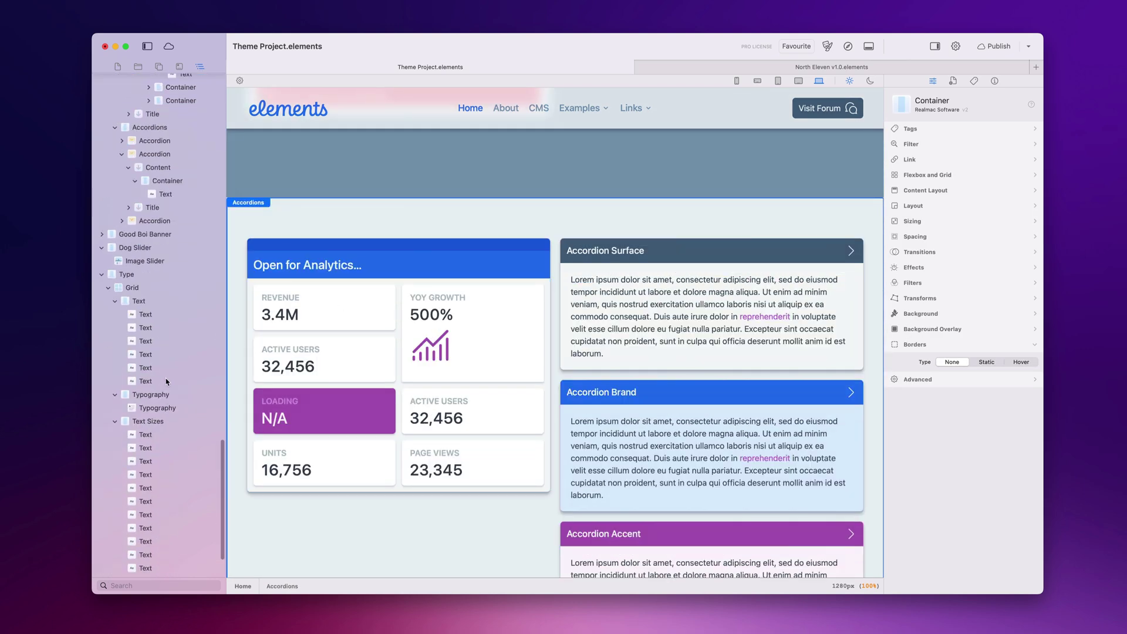
{"action": "scroll", "coordinate": [167, 352], "scroll_direction": "down", "scroll_amount": 2}
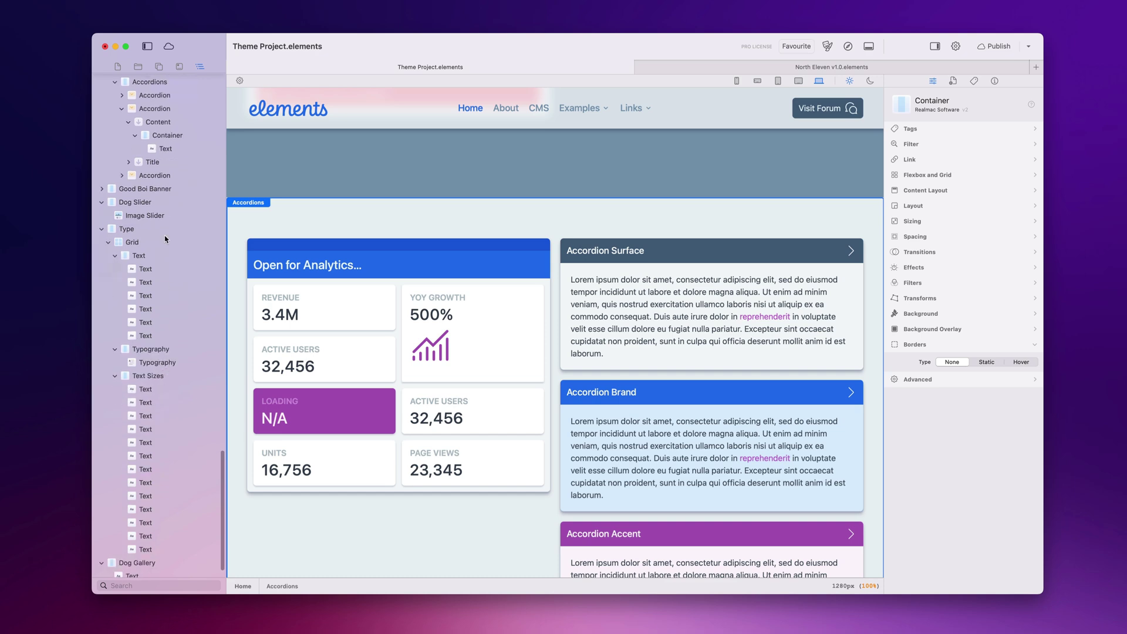
{"action": "left_click", "coordinate": [129, 203]}
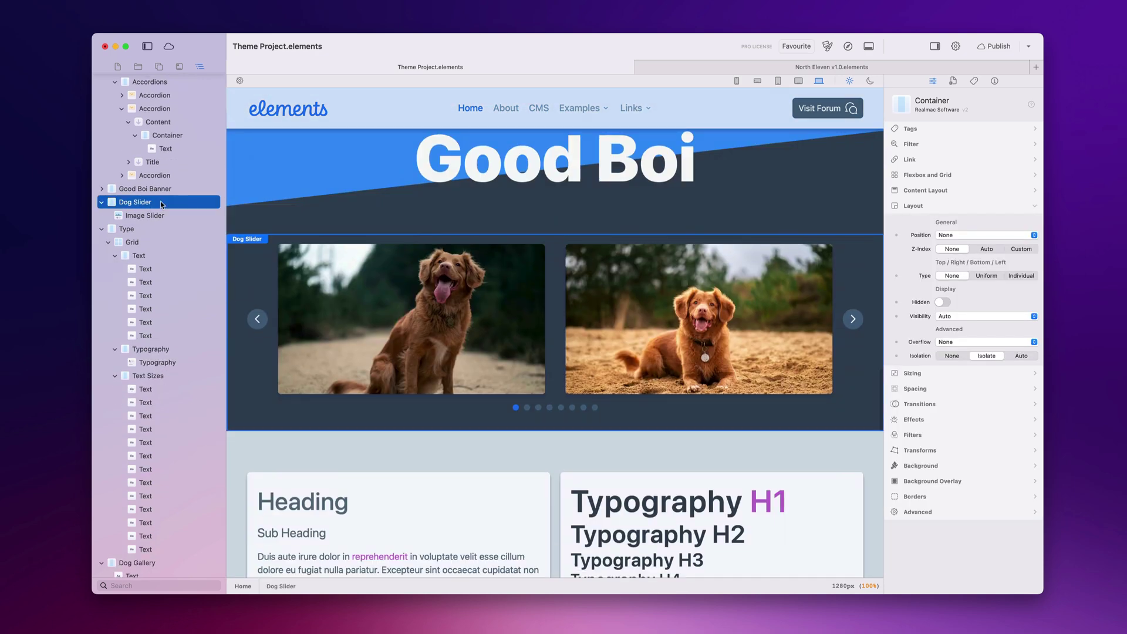
{"action": "scroll", "coordinate": [162, 205], "scroll_direction": "up", "scroll_amount": 2}
{"action": "scroll", "coordinate": [162, 205], "scroll_direction": "up", "scroll_amount": 4}
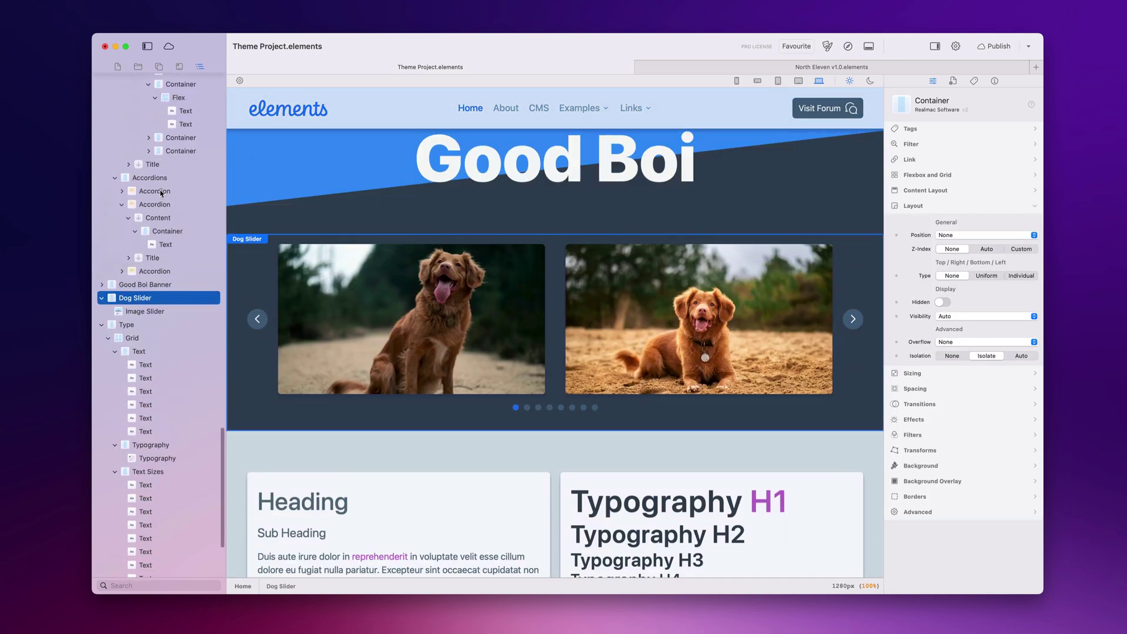
{"action": "left_click", "coordinate": [155, 191]}
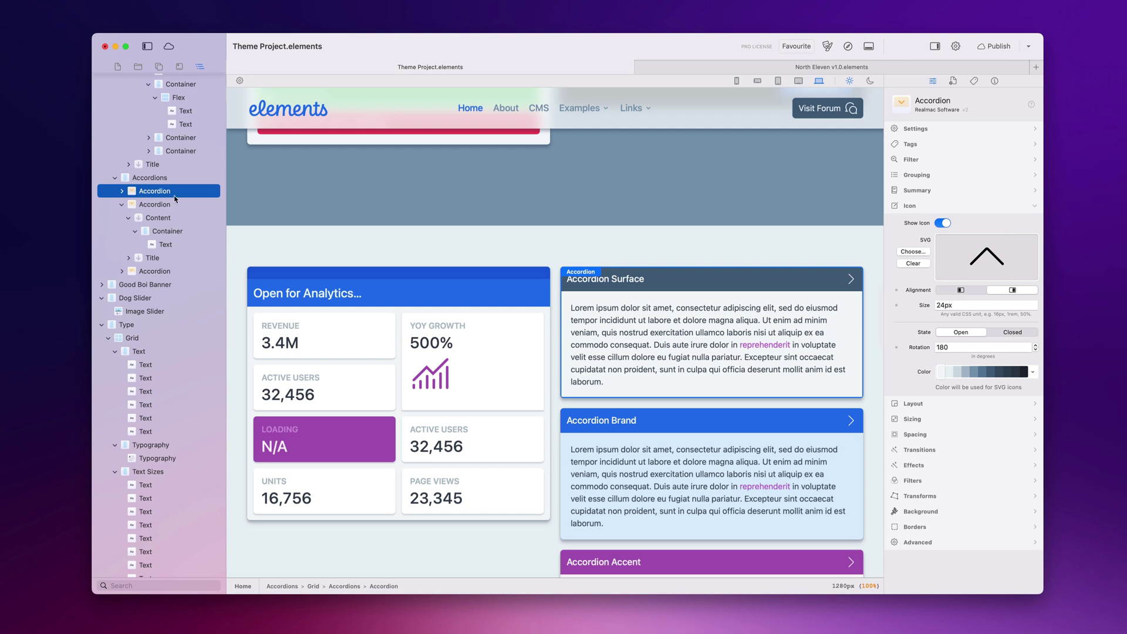
{"action": "scroll", "coordinate": [504, 282], "scroll_direction": "down", "scroll_amount": 10}
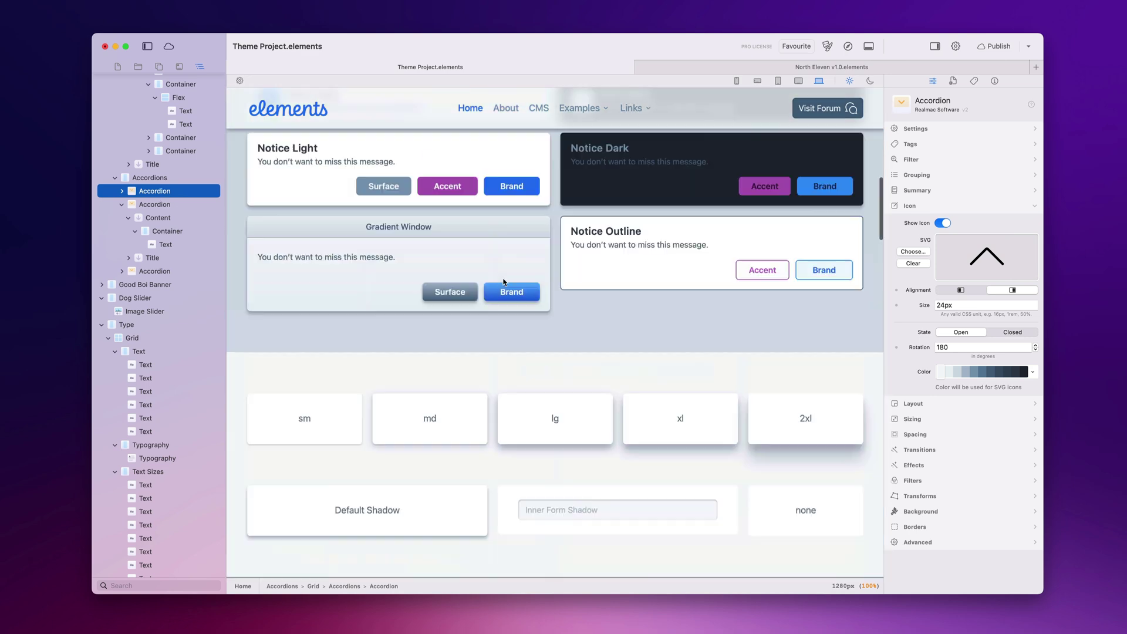
{"action": "scroll", "coordinate": [504, 283], "scroll_direction": "up", "scroll_amount": 10}
{"action": "left_click", "coordinate": [519, 187]}
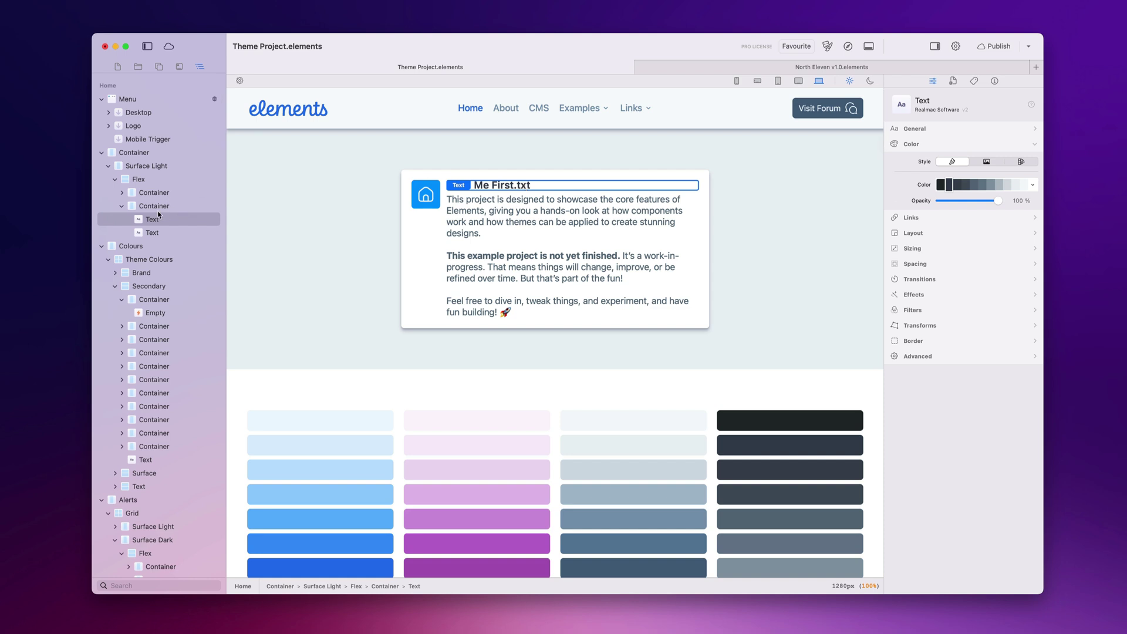
Select the Read Me card's paragraph and start editing the Accordion Brand heading
{"action": "left_click", "coordinate": [475, 258]}
{"action": "left_click", "coordinate": [474, 258]}
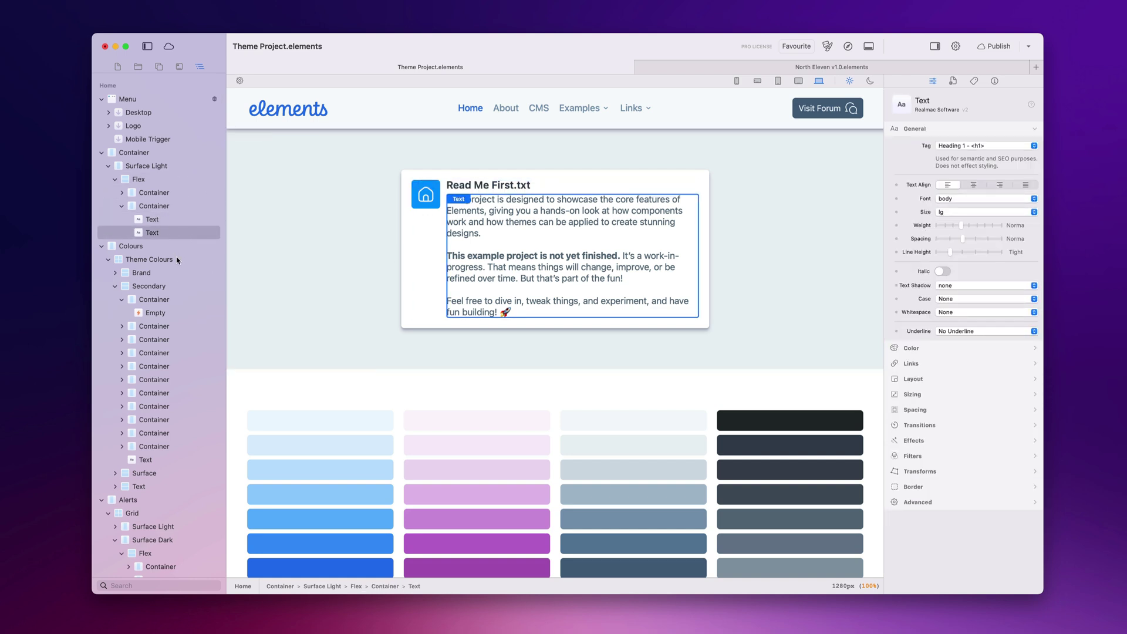
{"action": "scroll", "coordinate": [538, 420], "scroll_direction": "down", "scroll_amount": 1}
{"action": "scroll", "coordinate": [538, 421], "scroll_direction": "down", "scroll_amount": 20}
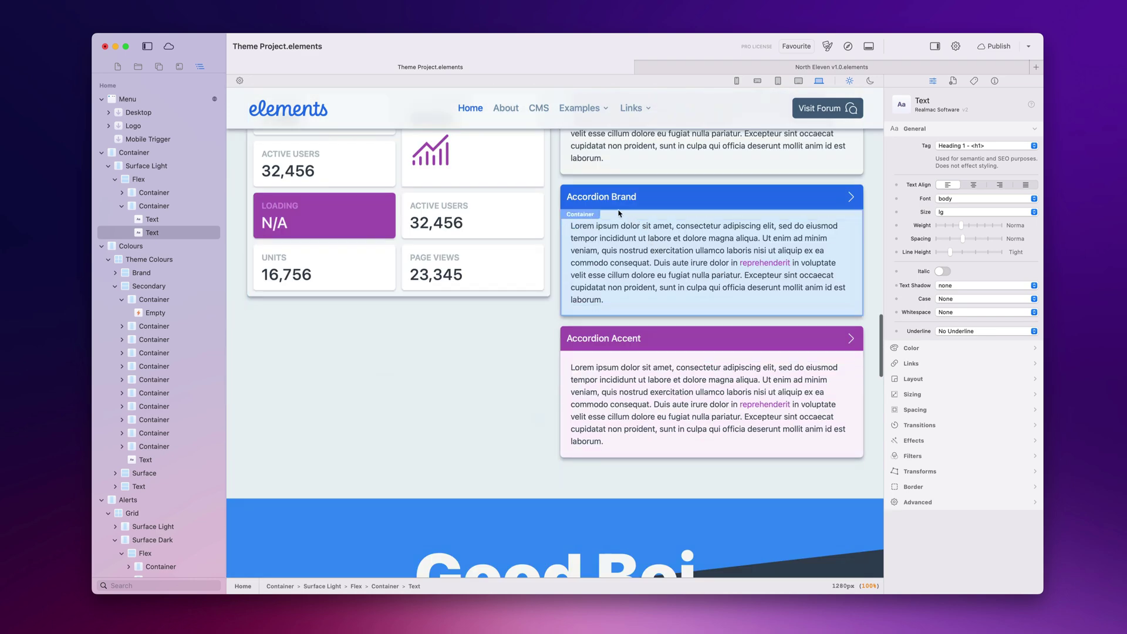
{"action": "double_click", "coordinate": [612, 197]}
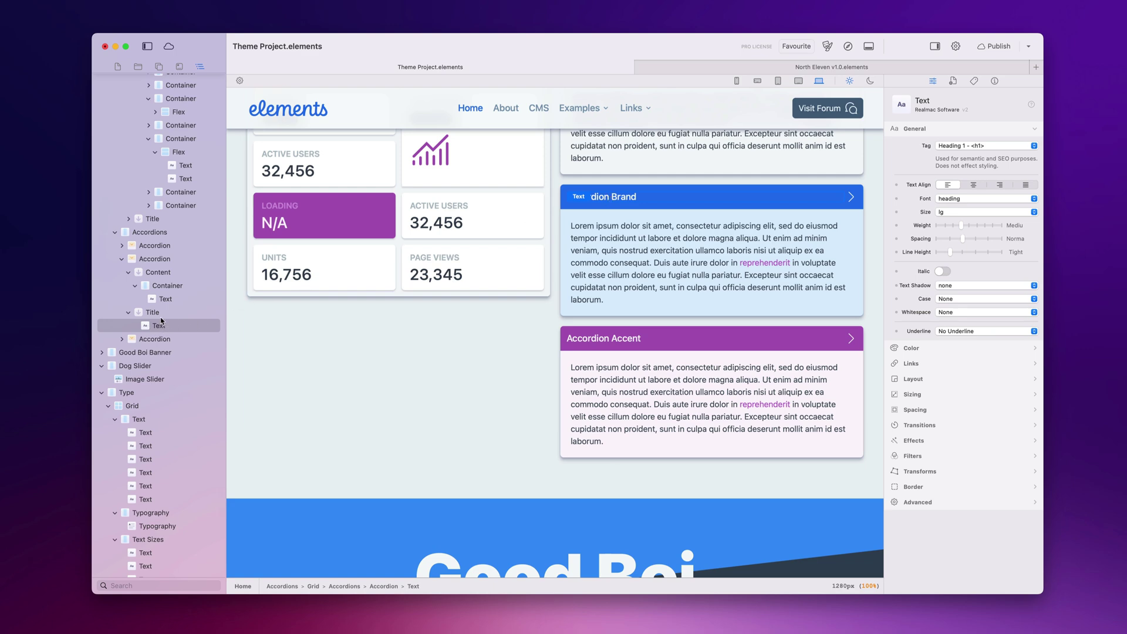
Reorder the Get in-touch form fields so Your Email sits directly under the heading
{"action": "scroll", "coordinate": [165, 300], "scroll_direction": "up", "scroll_amount": 1}
{"action": "scroll", "coordinate": [484, 320], "scroll_direction": "up", "scroll_amount": 3}
{"action": "scroll", "coordinate": [485, 320], "scroll_direction": "up", "scroll_amount": 7}
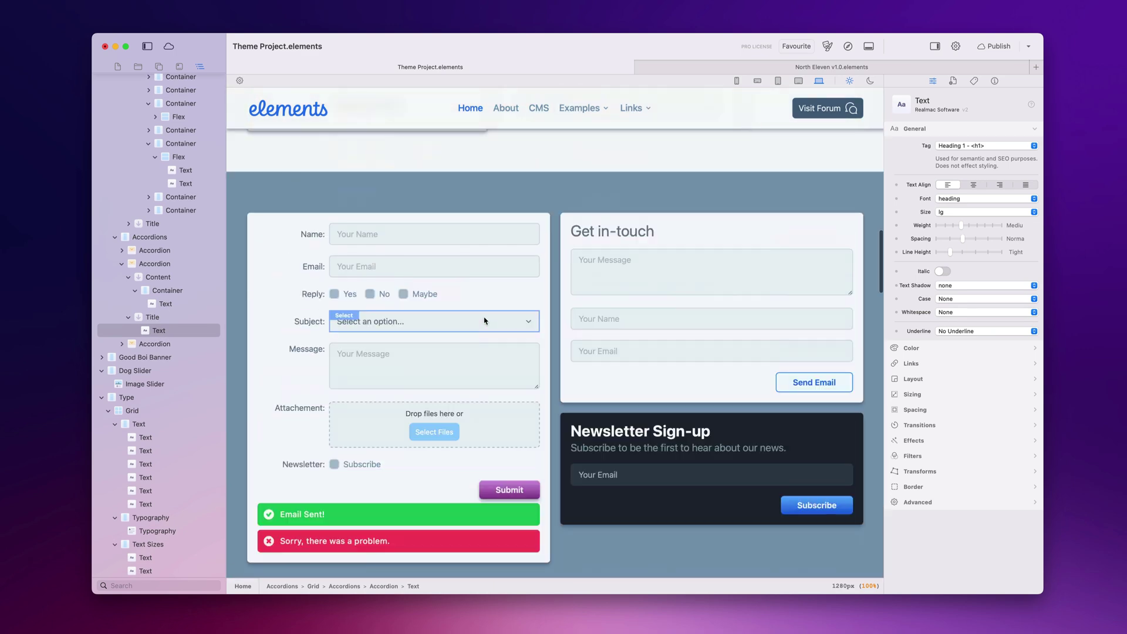
{"action": "left_click", "coordinate": [648, 327]}
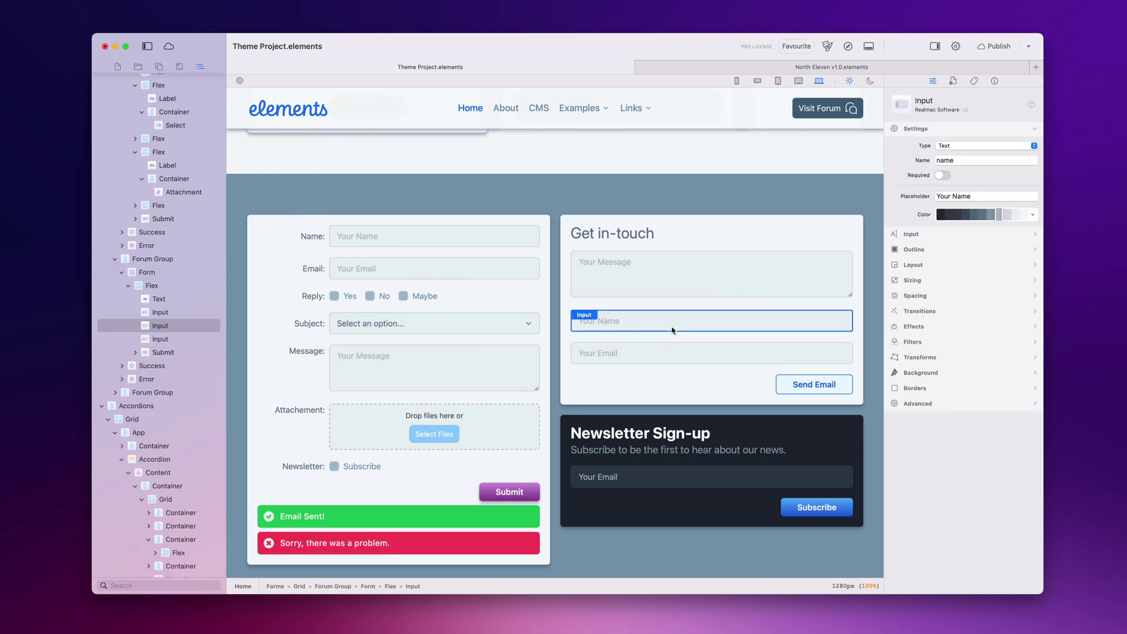
{"action": "mouse_move", "coordinate": [162, 329]}
{"action": "left_mouse_down"}
{"action": "mouse_move", "coordinate": [157, 302]}
{"action": "mouse_move", "coordinate": [167, 334]}
{"action": "left_mouse_up"}
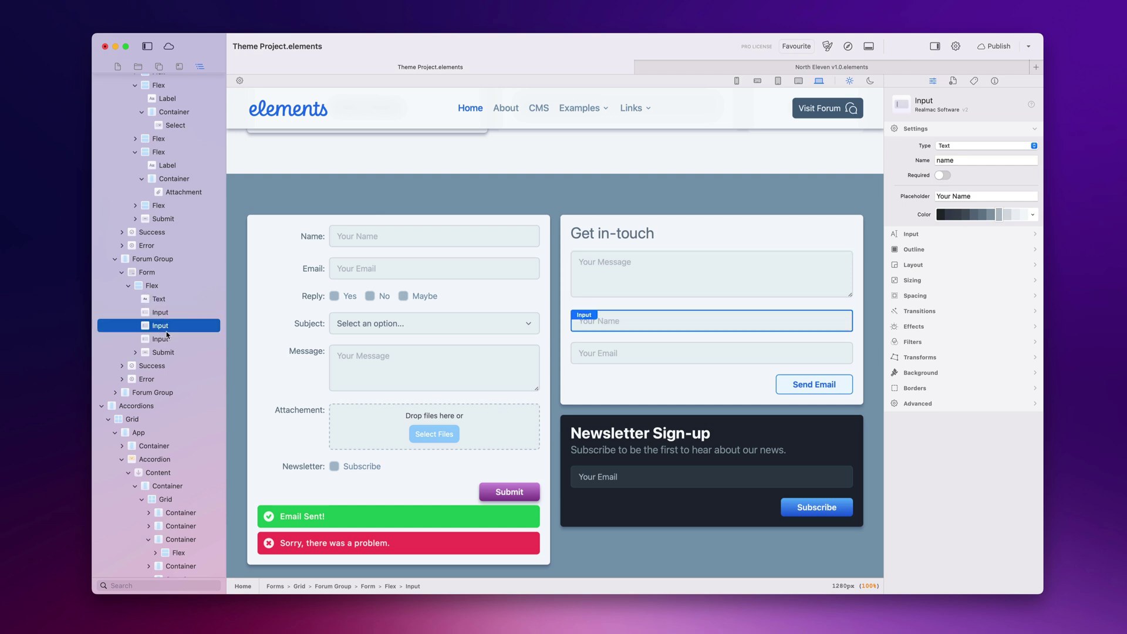
Browse layers to Dog Gallery, Typography, Shadows, then select the Theme Colours grid
{"action": "scroll", "coordinate": [186, 393], "scroll_direction": "down", "scroll_amount": 10}
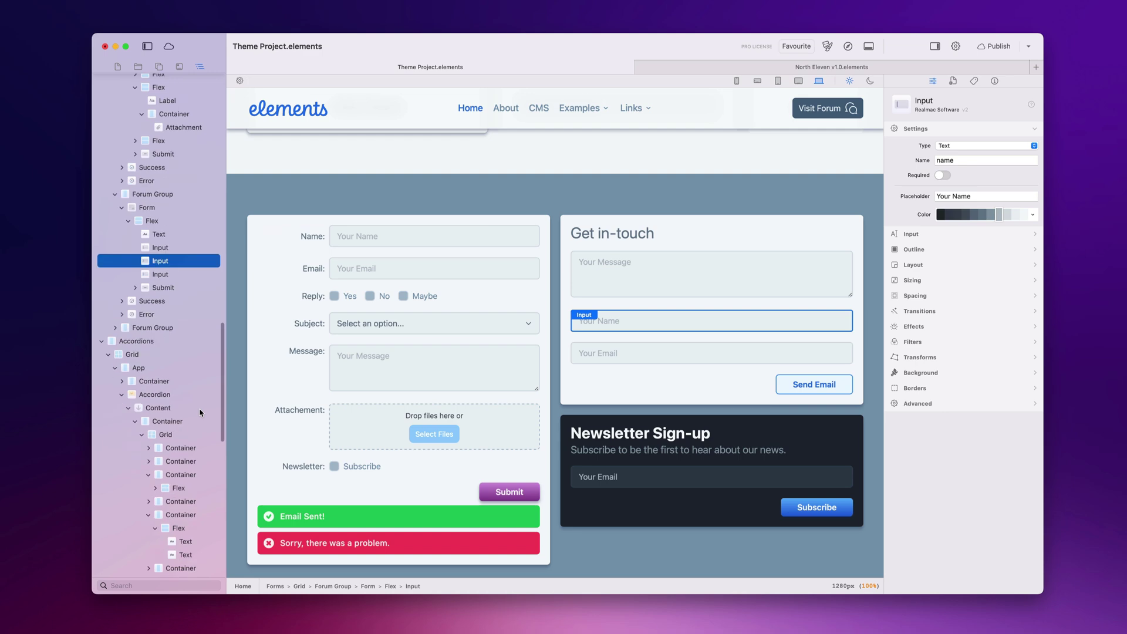
{"action": "scroll", "coordinate": [176, 420], "scroll_direction": "down", "scroll_amount": 5}
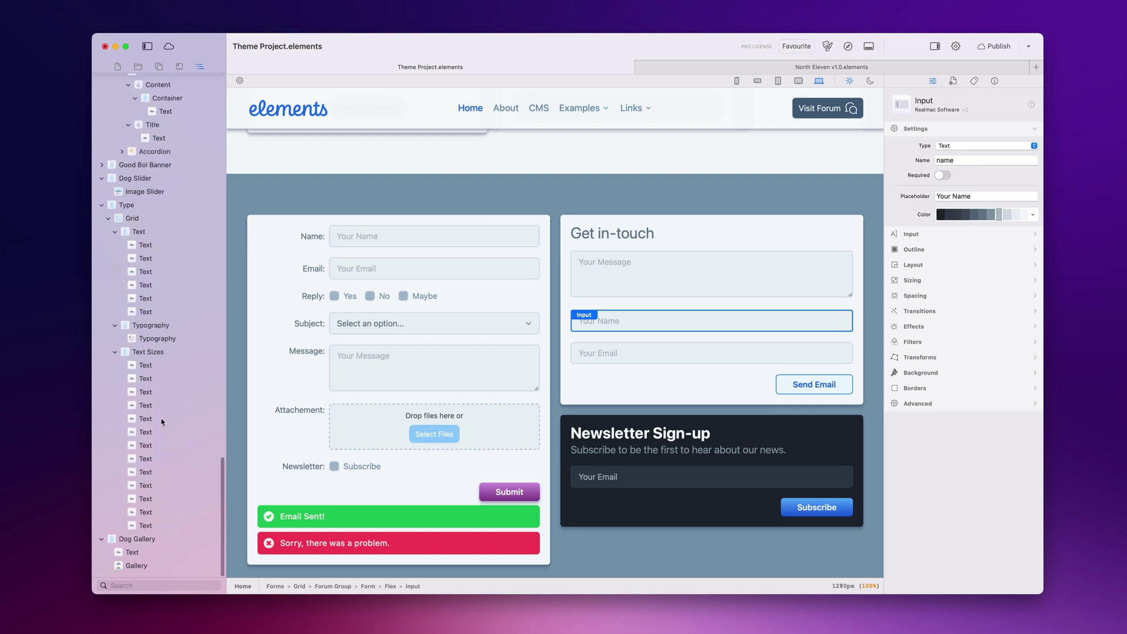
{"action": "left_click", "coordinate": [151, 540]}
{"action": "scroll", "coordinate": [154, 352], "scroll_direction": "up", "scroll_amount": 1}
{"action": "left_click", "coordinate": [150, 336]}
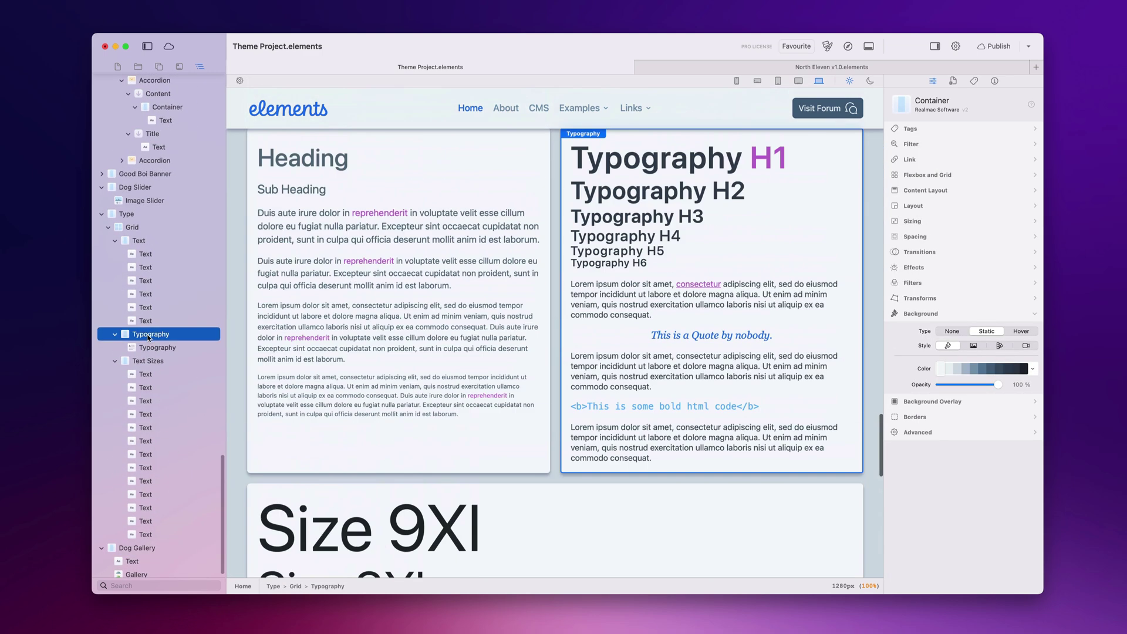
{"action": "scroll", "coordinate": [150, 338], "scroll_direction": "up", "scroll_amount": 15}
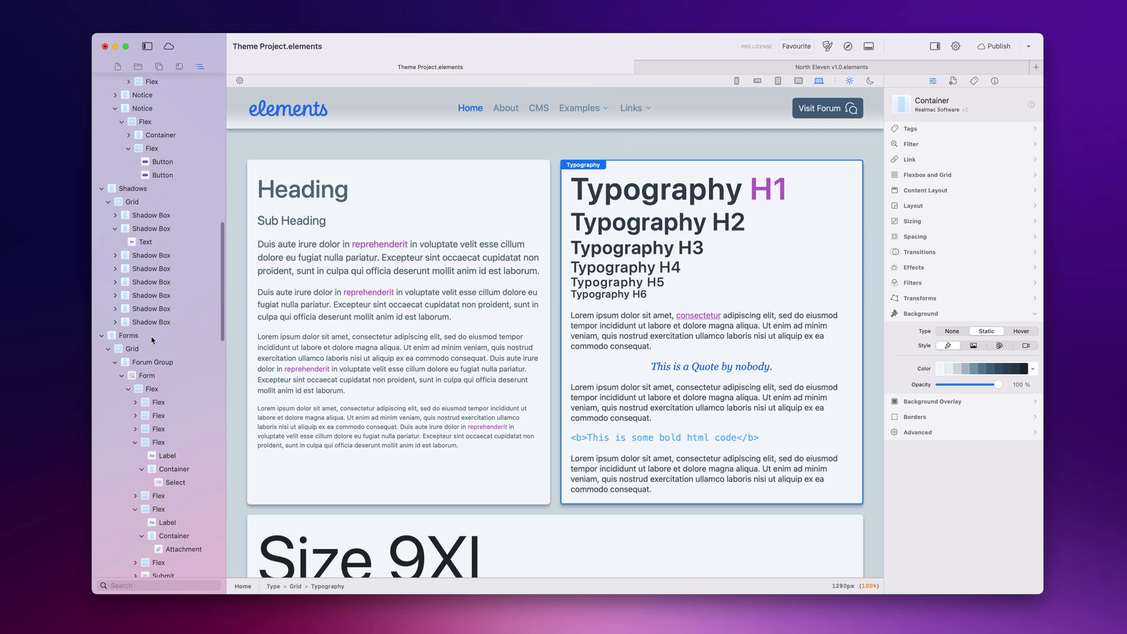
{"action": "scroll", "coordinate": [151, 339], "scroll_direction": "up", "scroll_amount": 4}
{"action": "left_click", "coordinate": [153, 335]}
{"action": "scroll", "coordinate": [154, 327], "scroll_direction": "up", "scroll_amount": 10}
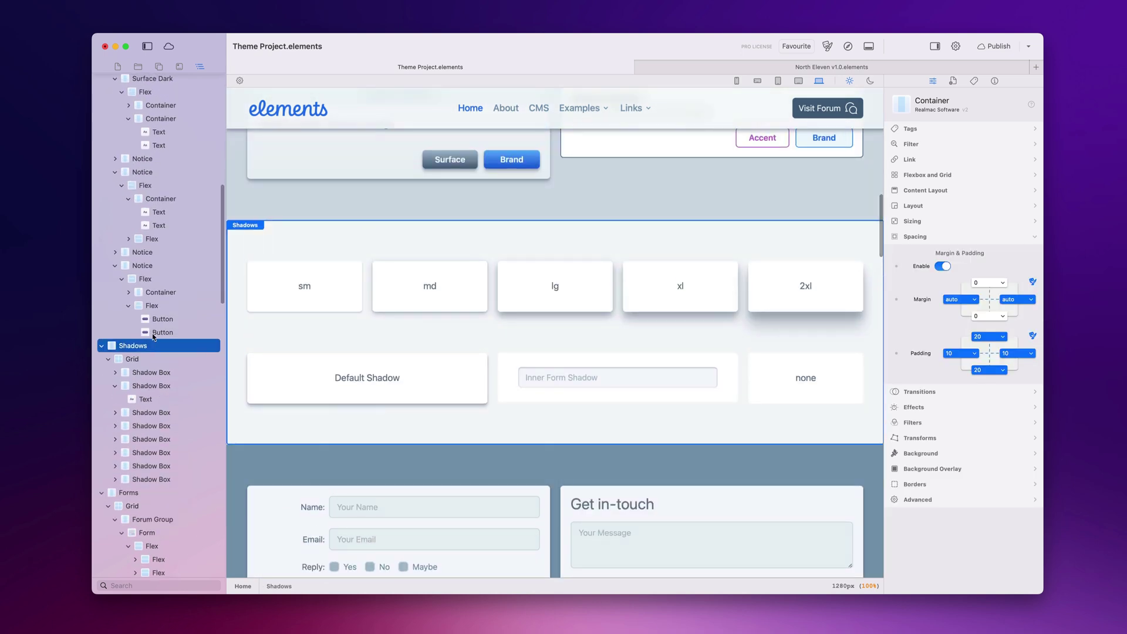
{"action": "left_click", "coordinate": [148, 209]}
{"action": "scroll", "coordinate": [148, 210], "scroll_direction": "up", "scroll_amount": 3}
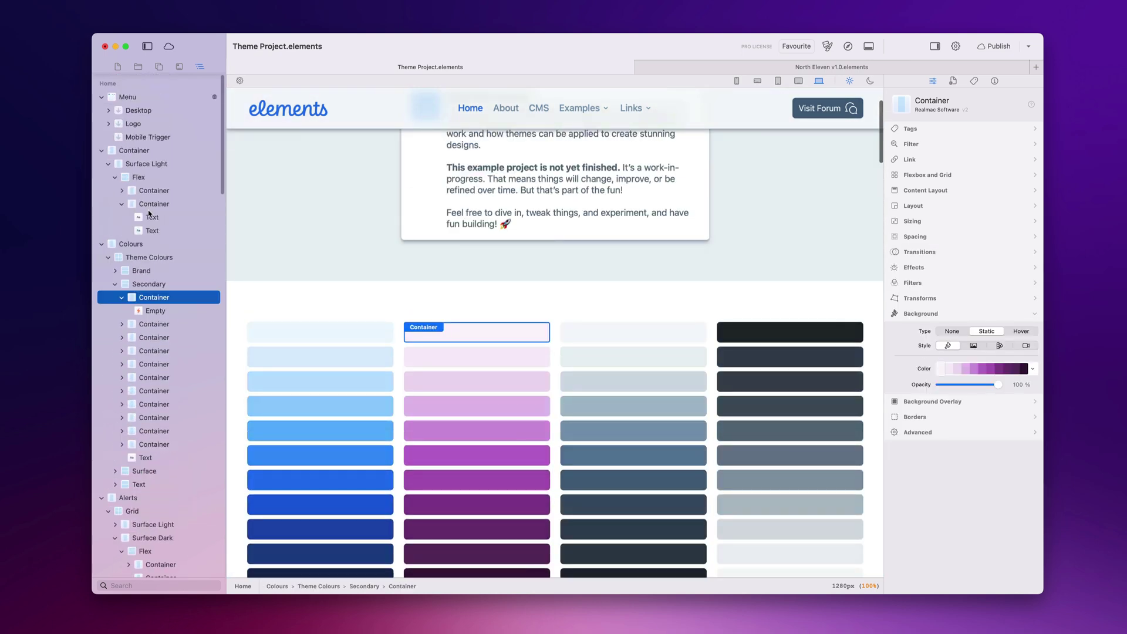
{"action": "left_click", "coordinate": [136, 257]}
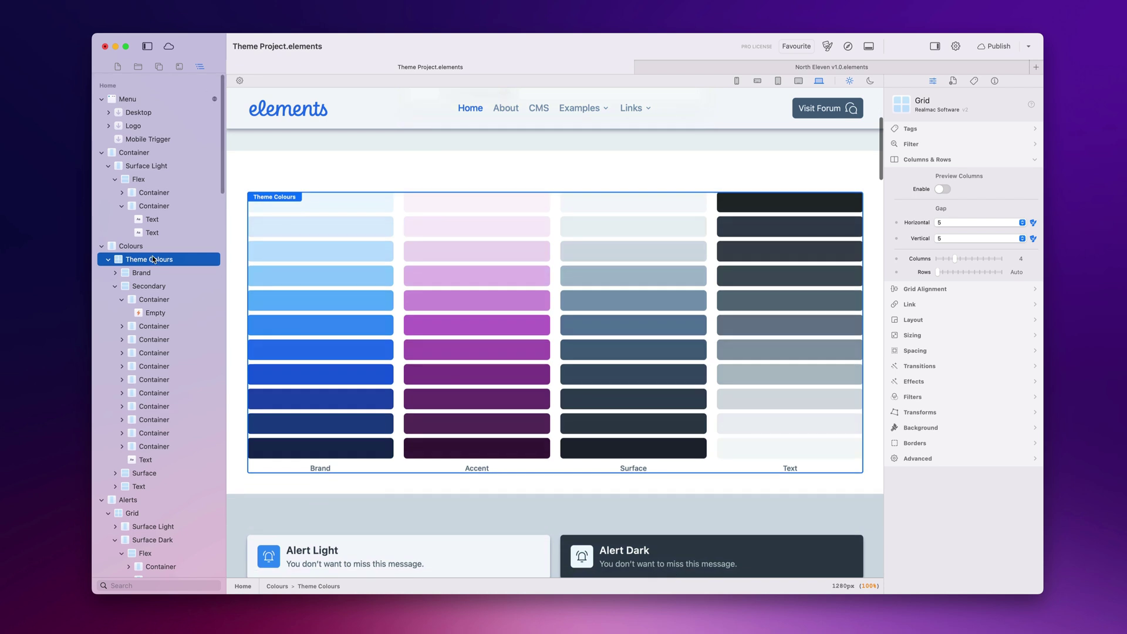
With Editor Options shown, select the intro text, Notice Dark alert and Newsletter Sign-up heading
{"action": "left_click", "coordinate": [240, 81]}
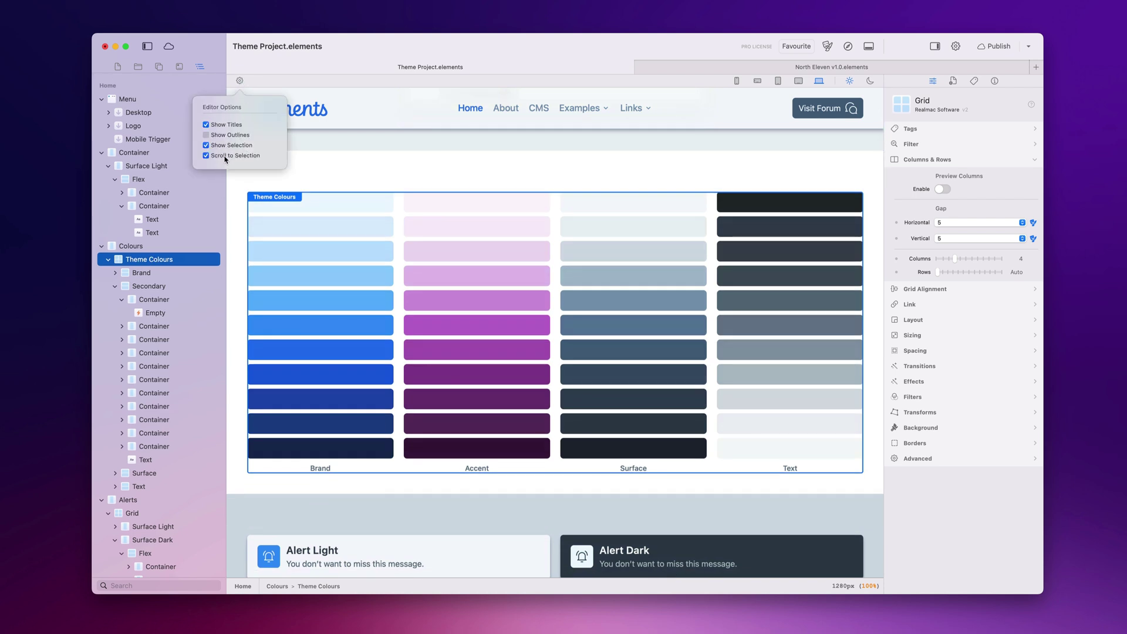
{"action": "left_click", "coordinate": [177, 205]}
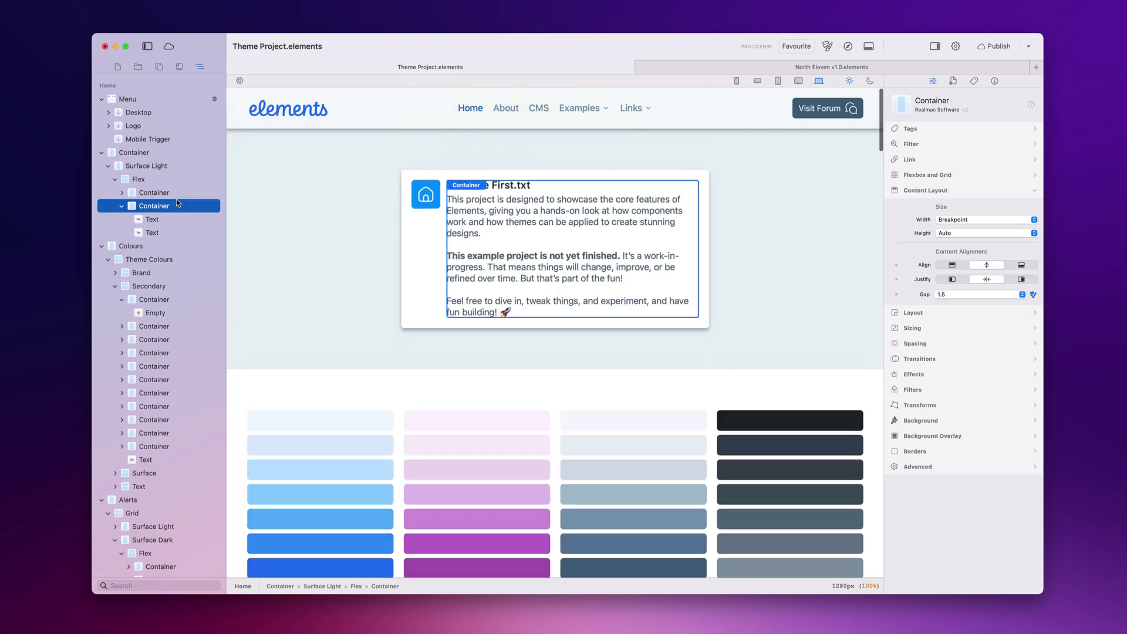
{"action": "scroll", "coordinate": [160, 235], "scroll_direction": "down", "scroll_amount": 10}
{"action": "left_click", "coordinate": [147, 257]}
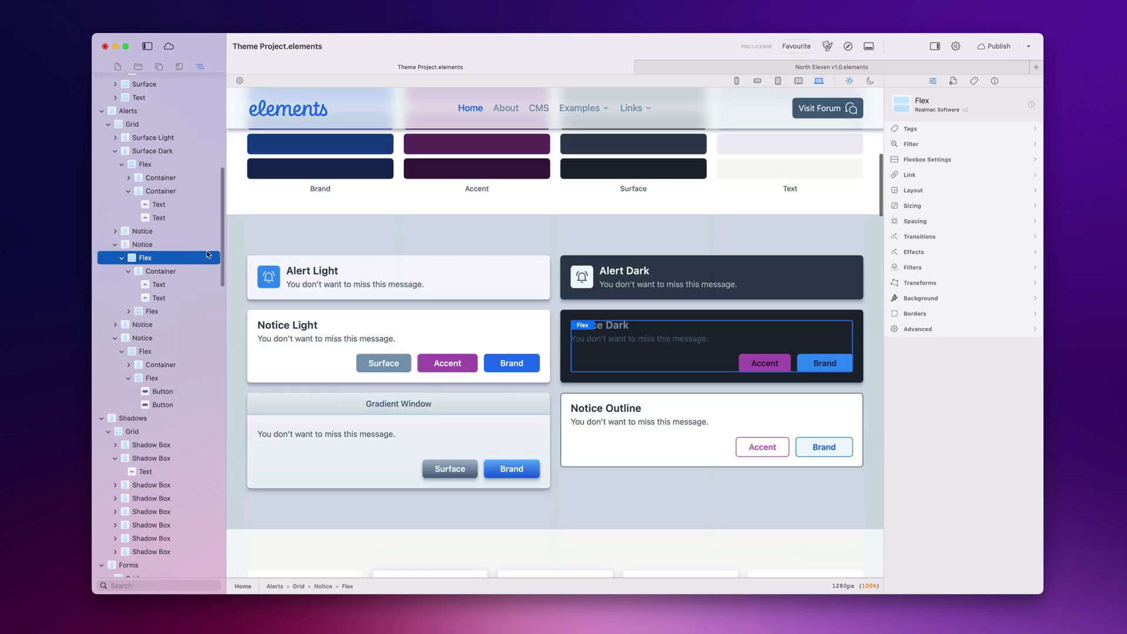
{"action": "scroll", "coordinate": [527, 311], "scroll_direction": "down", "scroll_amount": 15}
{"action": "left_click", "coordinate": [646, 332]}
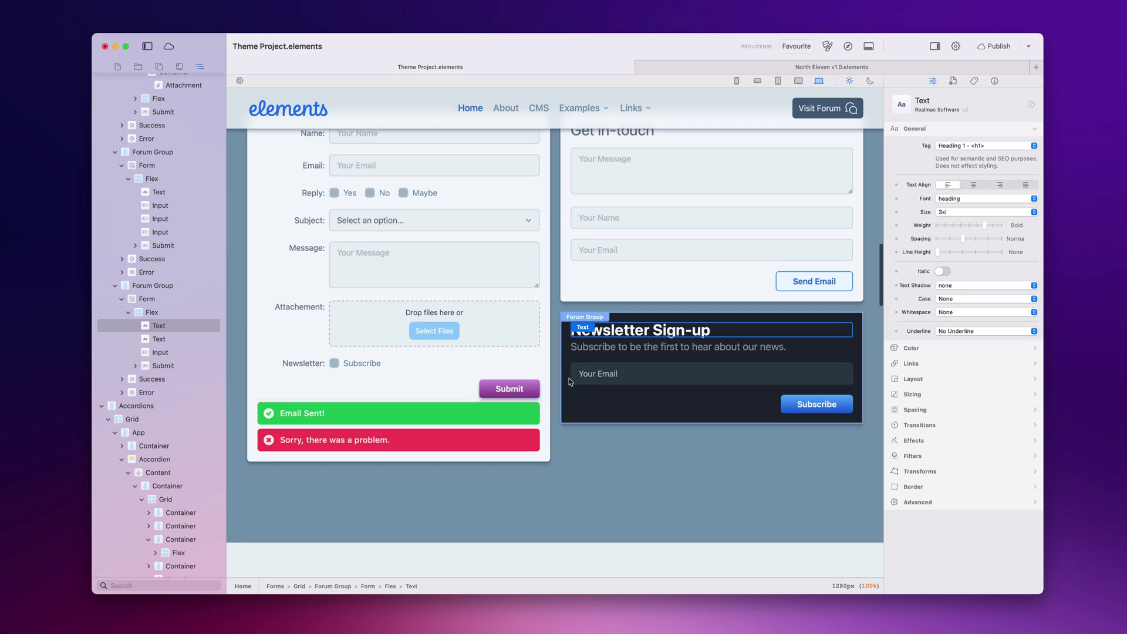
{"action": "scroll", "coordinate": [569, 378], "scroll_direction": "down", "scroll_amount": 3}
{"action": "scroll", "coordinate": [569, 379], "scroll_direction": "down", "scroll_amount": 8}
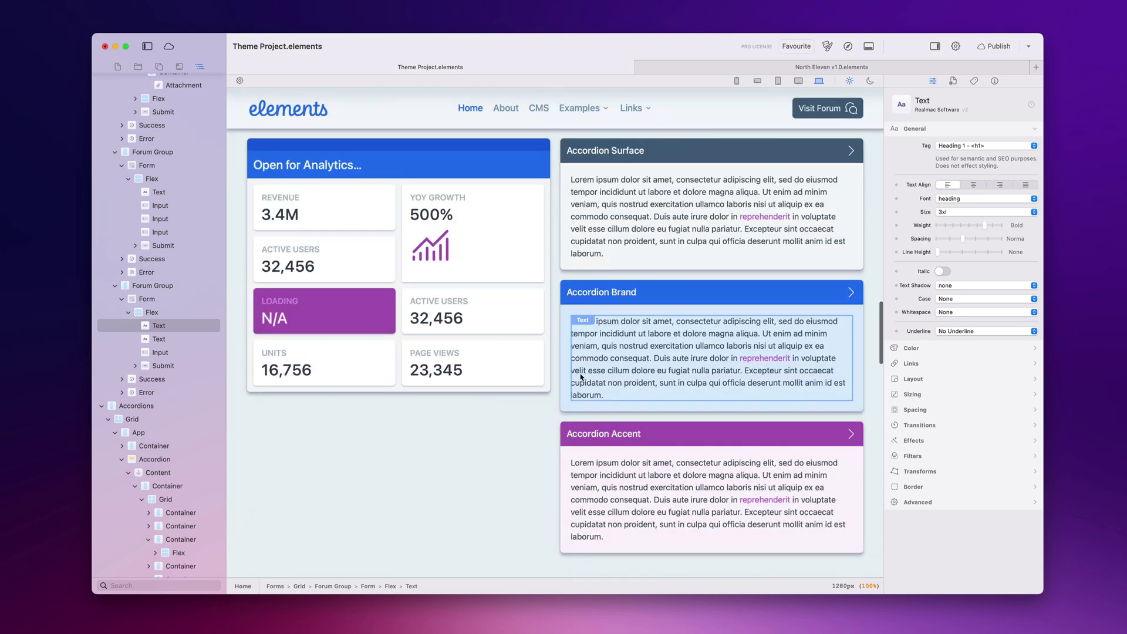
{"action": "scroll", "coordinate": [604, 338], "scroll_direction": "up", "scroll_amount": 4}
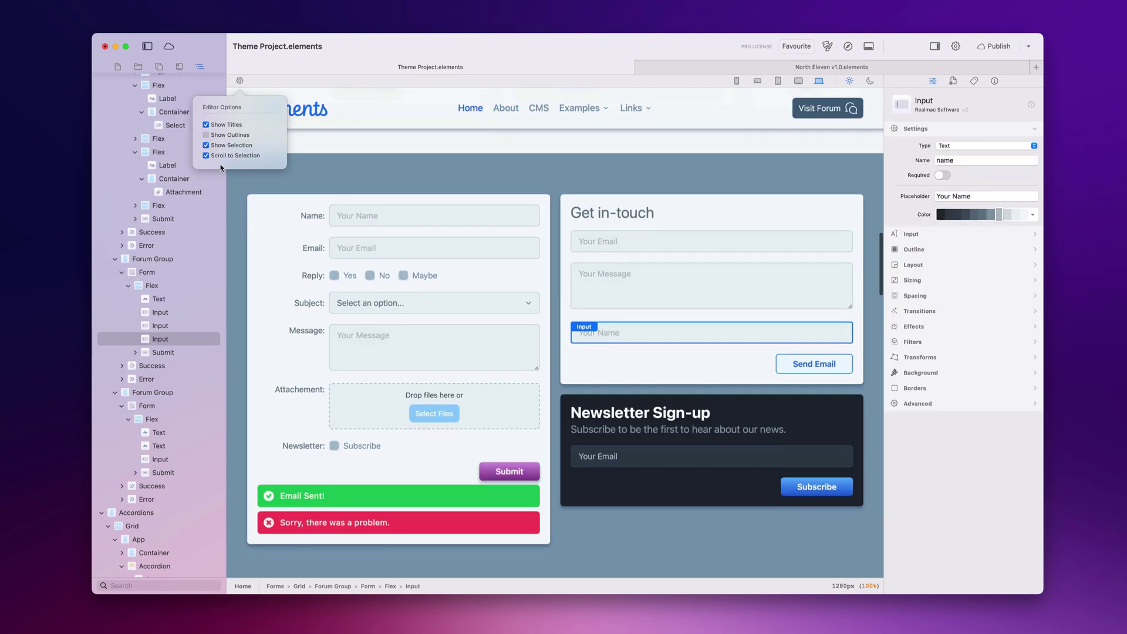
{"action": "left_click", "coordinate": [556, 48]}
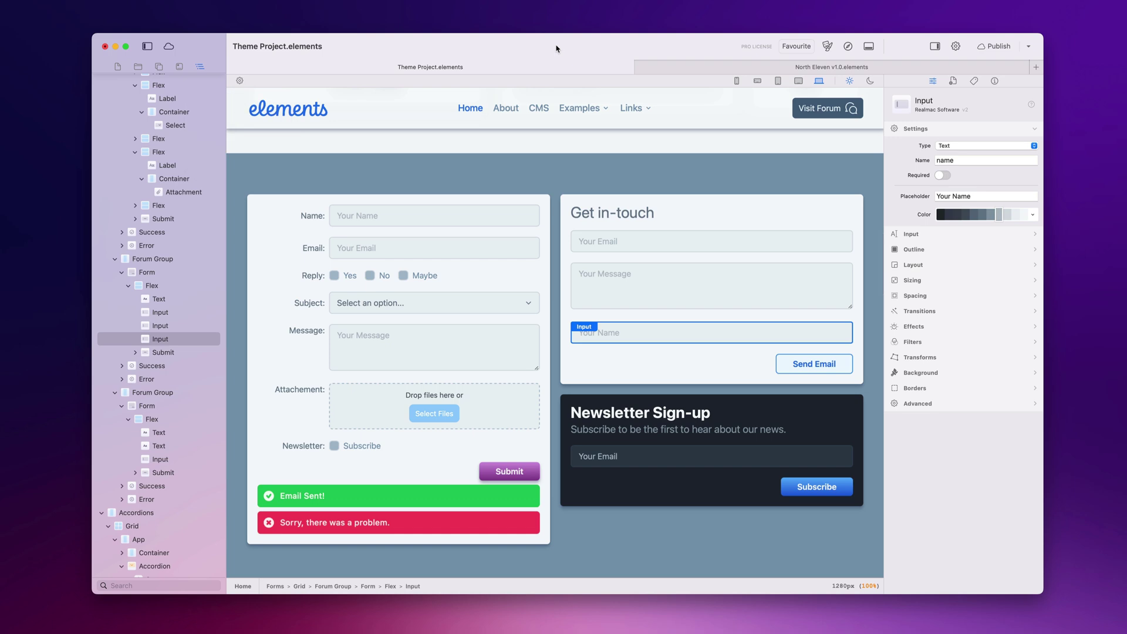
Switch to North Eleven v1.0 at the top of its About page, then bring Safari forward
{"action": "left_click", "coordinate": [681, 68]}
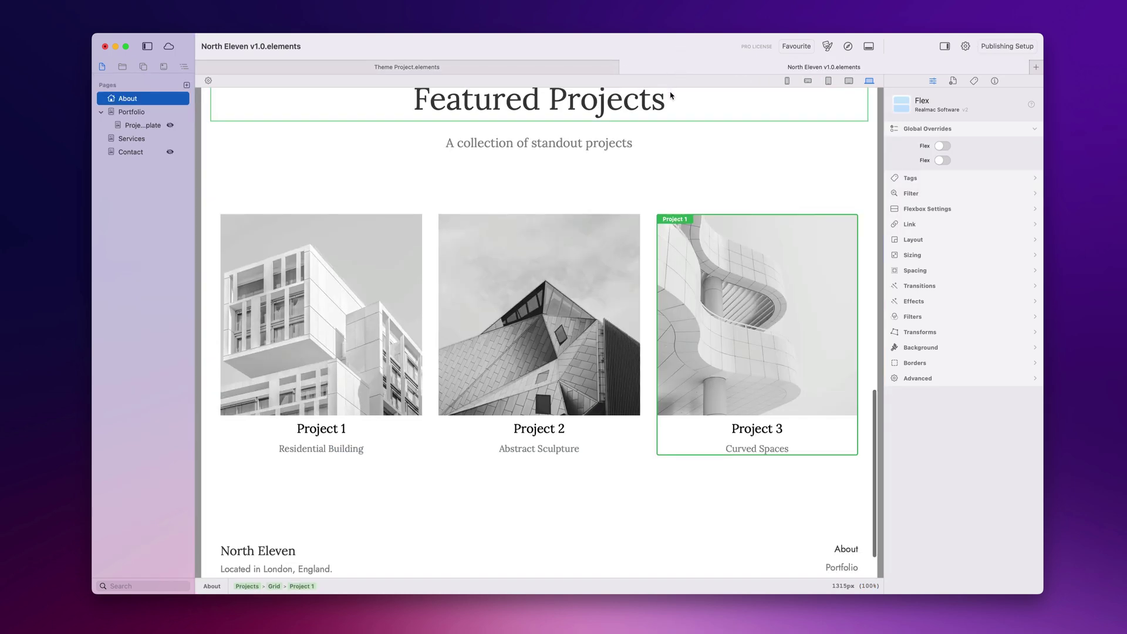
{"action": "scroll", "coordinate": [671, 106], "scroll_direction": "up", "scroll_amount": 10}
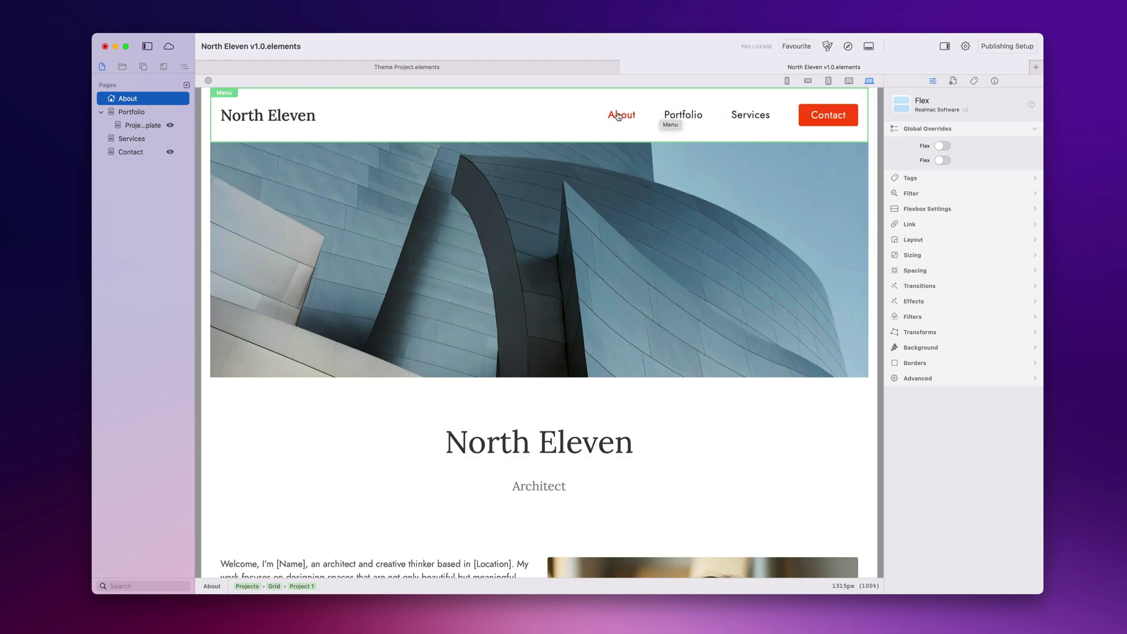
{"action": "key", "text": "super+Tab"}
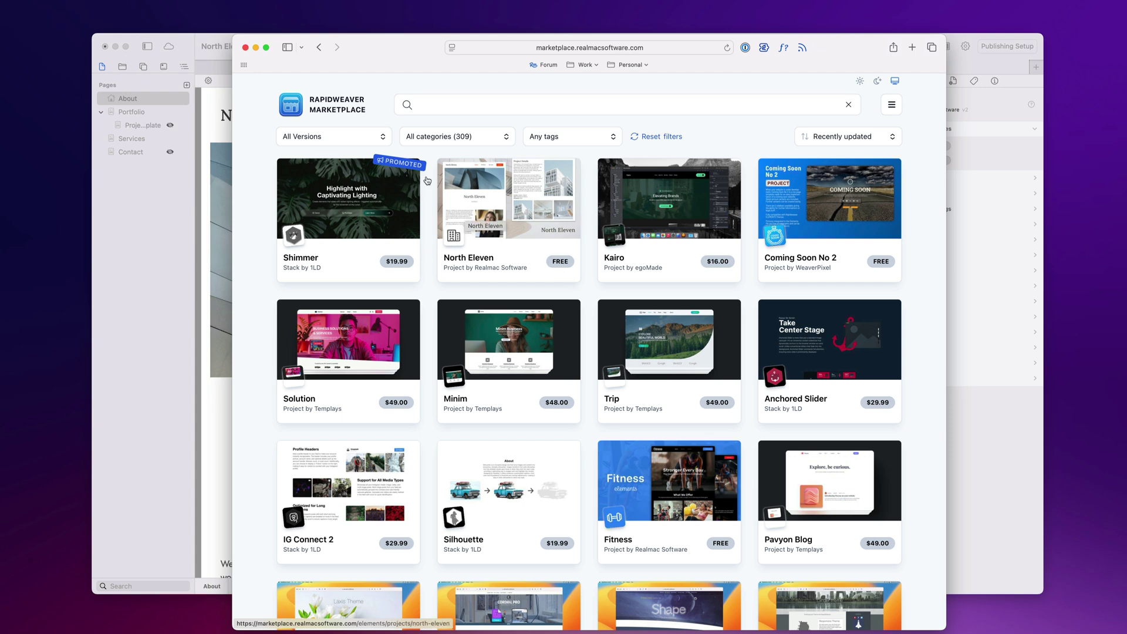
Filter the marketplace to RapidWeaver Elements items, sorted by price lowest first
{"action": "left_click", "coordinate": [360, 141]}
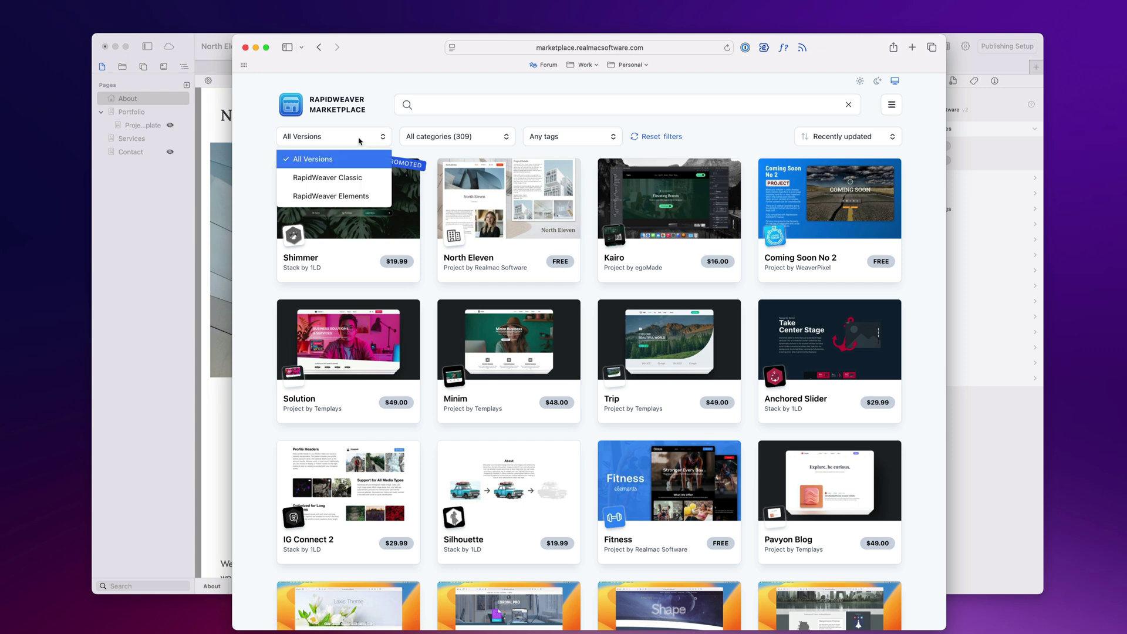
{"action": "left_click", "coordinate": [356, 200]}
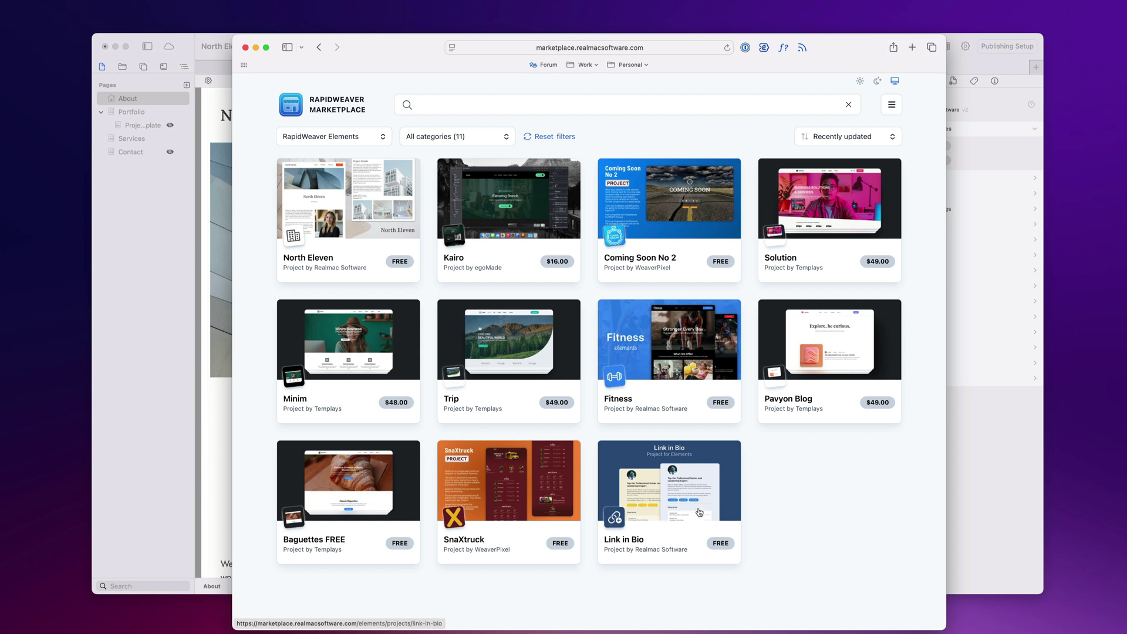
{"action": "left_click", "coordinate": [848, 141]}
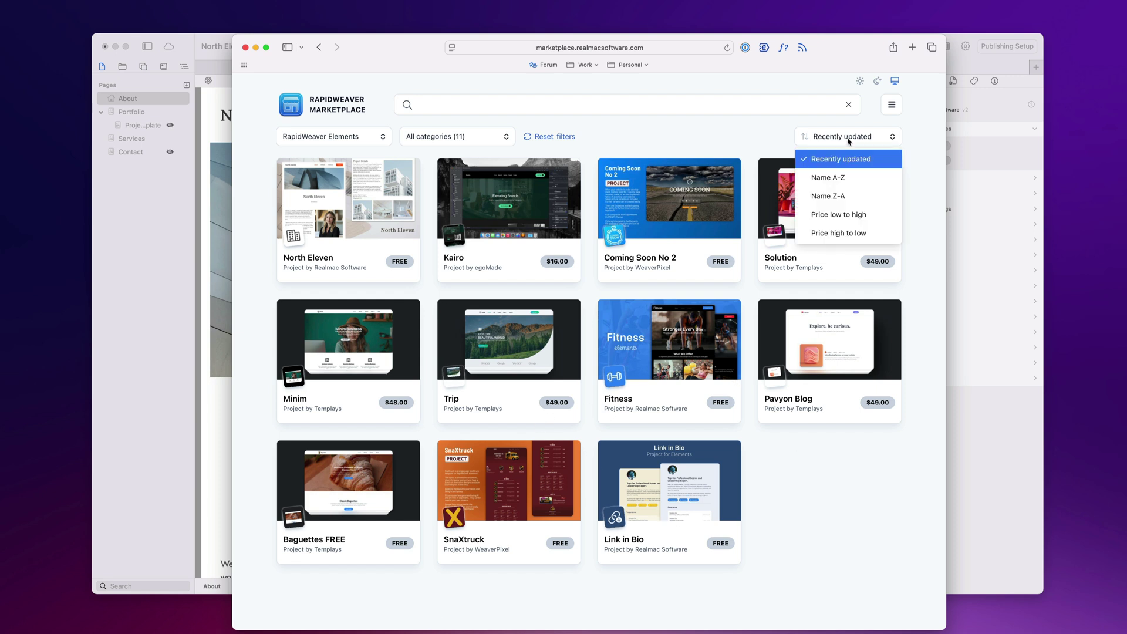
{"action": "left_click", "coordinate": [880, 219]}
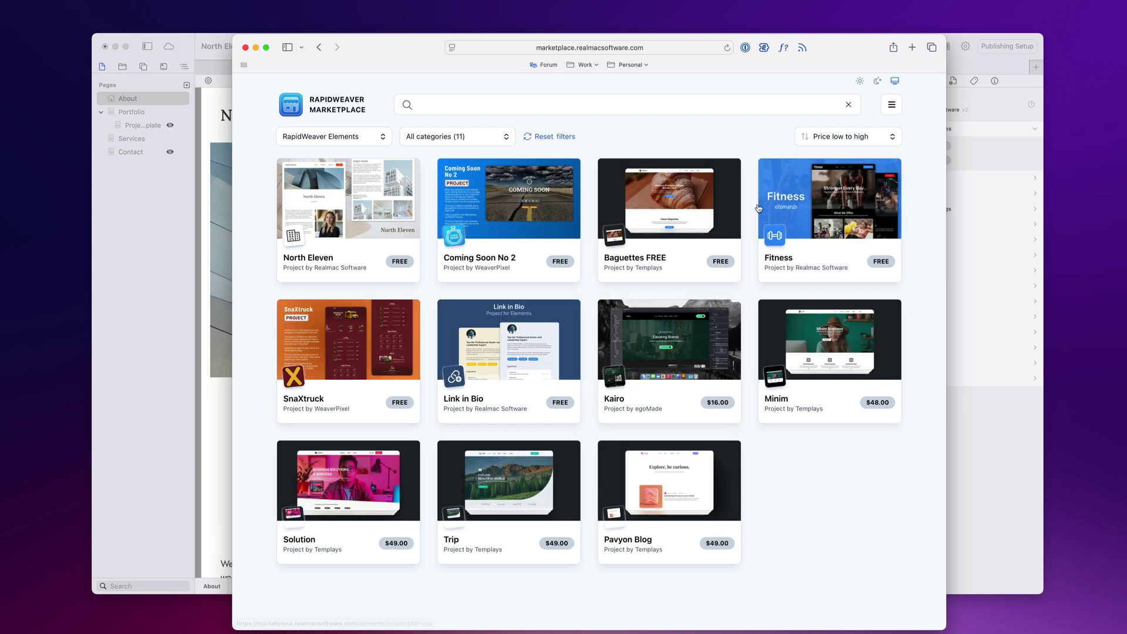
Open the North Eleven listing, view its second preview image, and open it in Elements
{"action": "left_click", "coordinate": [351, 215]}
{"action": "scroll", "coordinate": [612, 265], "scroll_direction": "down", "scroll_amount": 3}
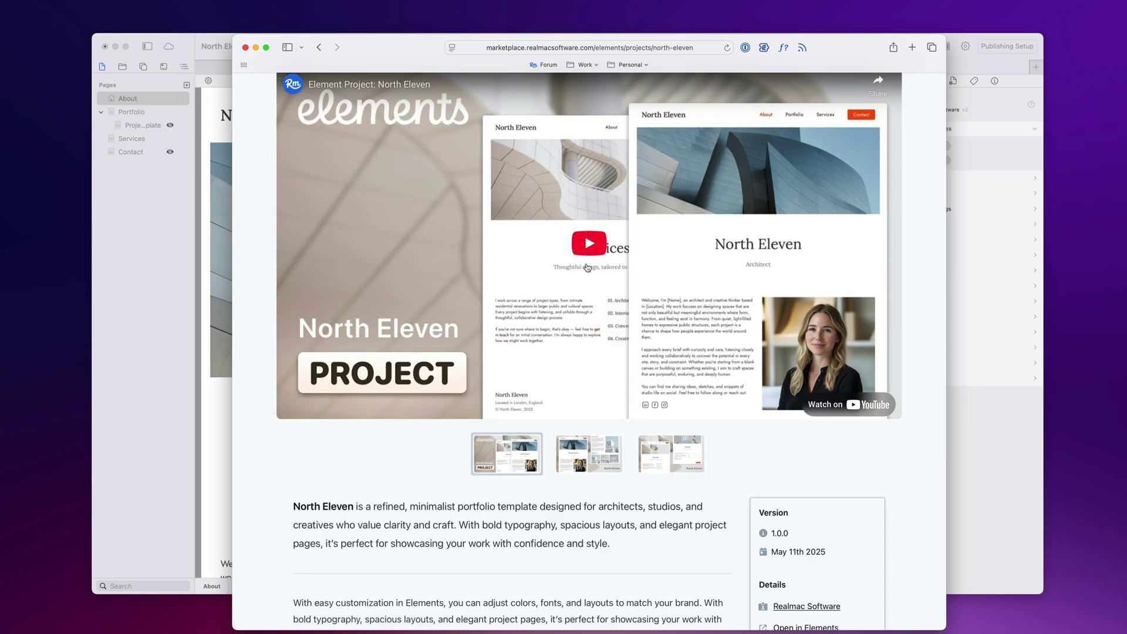
{"action": "scroll", "coordinate": [612, 265], "scroll_direction": "up", "scroll_amount": 1}
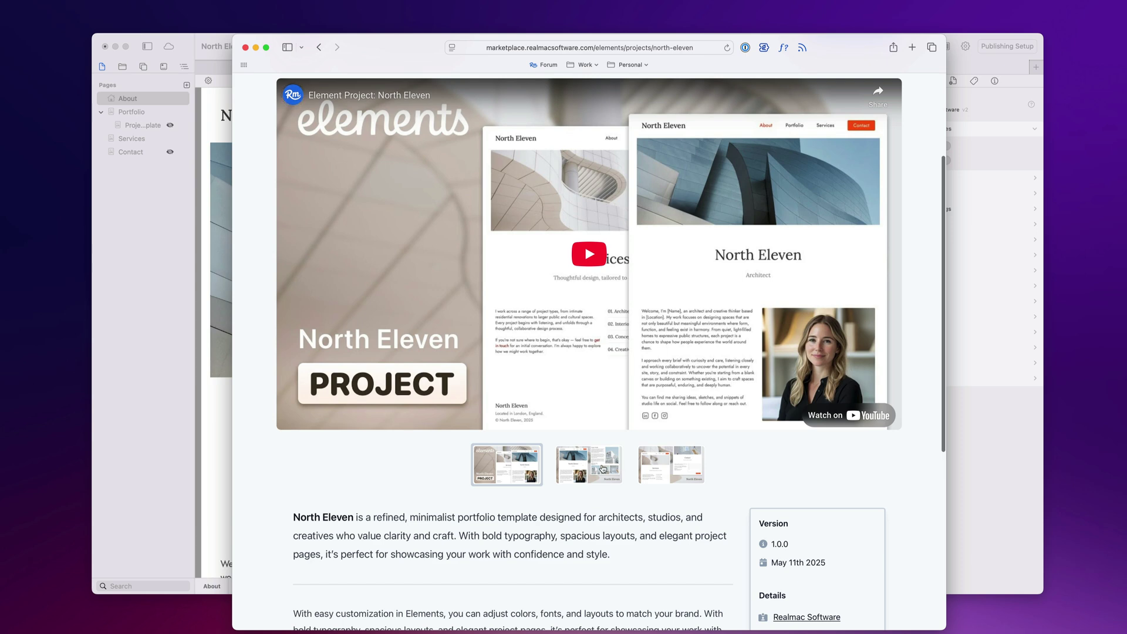
{"action": "left_click", "coordinate": [602, 468]}
{"action": "scroll", "coordinate": [622, 440], "scroll_direction": "up", "scroll_amount": 5}
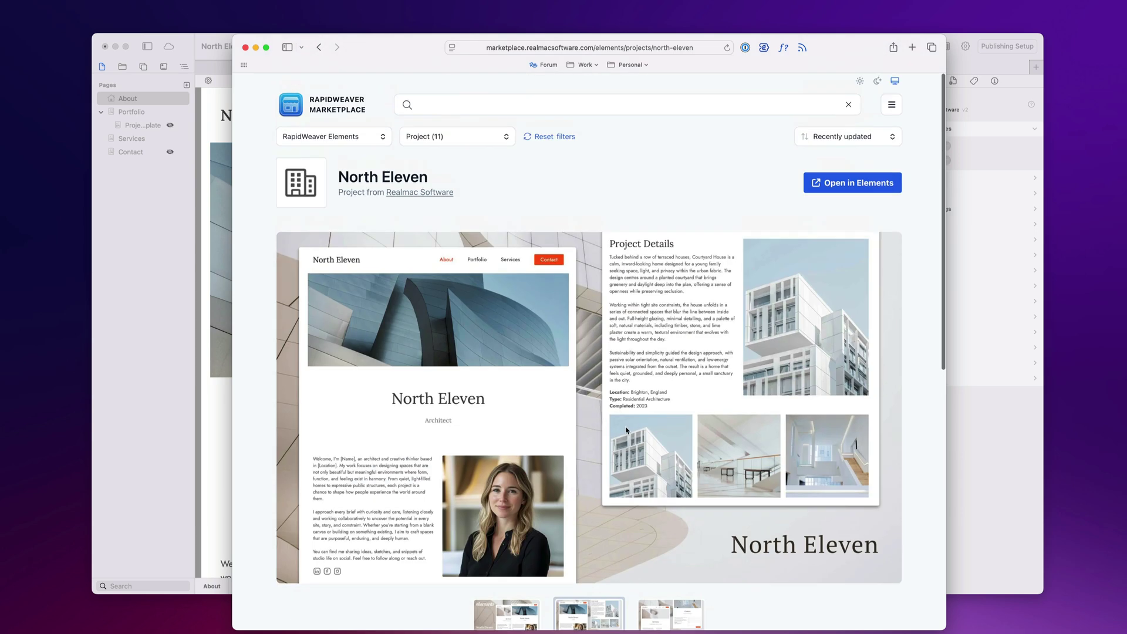
{"action": "left_click", "coordinate": [841, 184]}
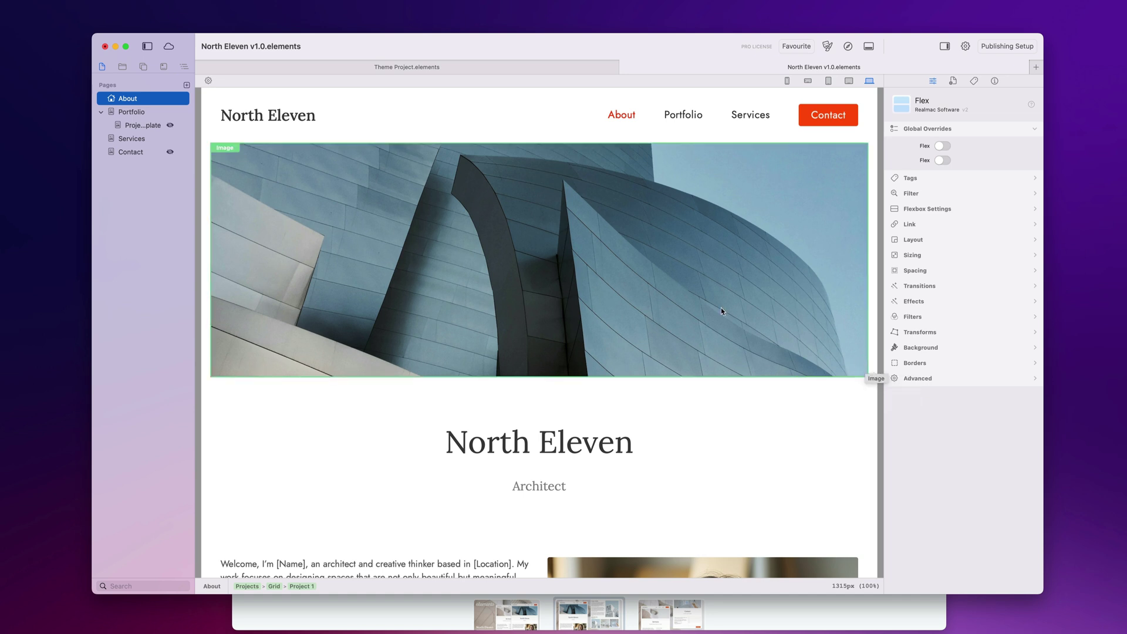
Switch from Safari back to Elements and preview the North Eleven v1.0 site in the browser
{"action": "left_click", "coordinate": [431, 616]}
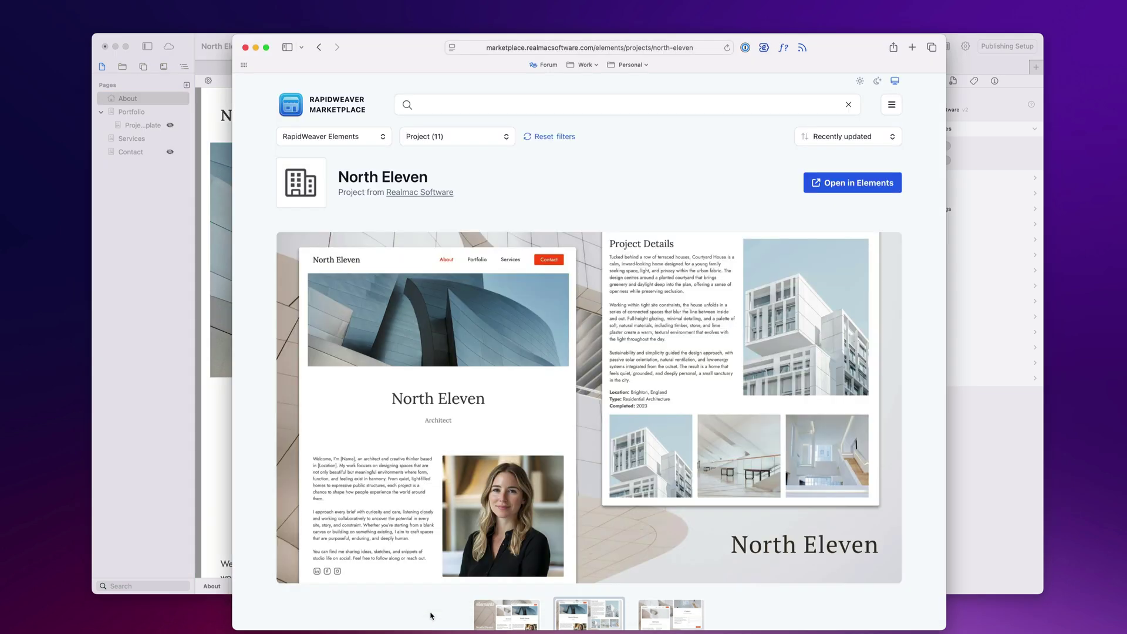
{"action": "left_click", "coordinate": [224, 125]}
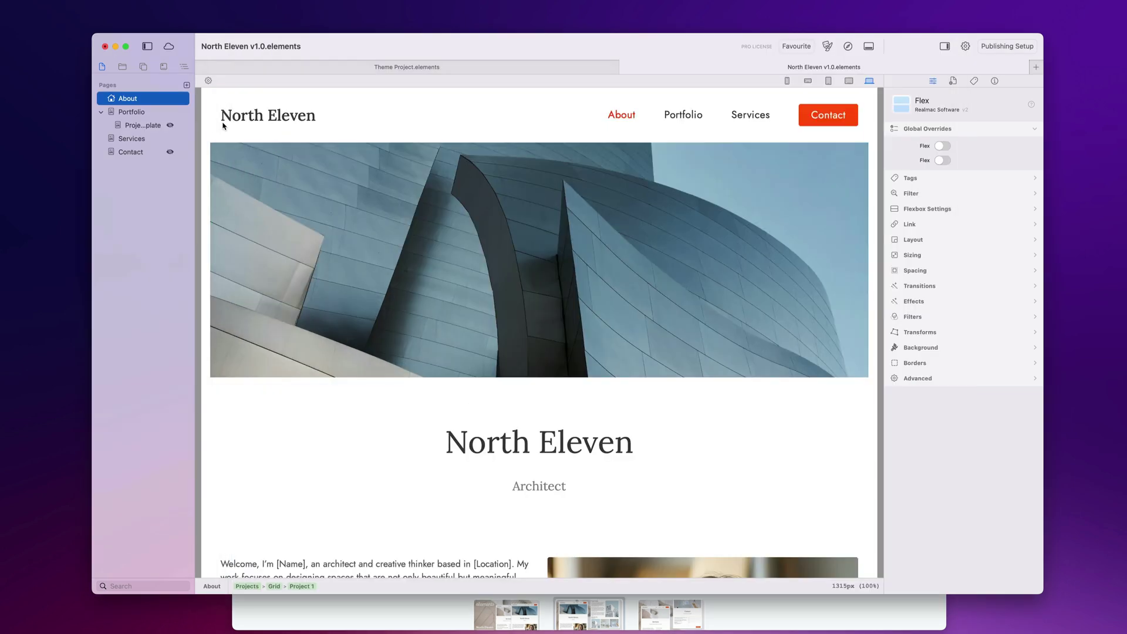
{"action": "left_click", "coordinate": [849, 47]}
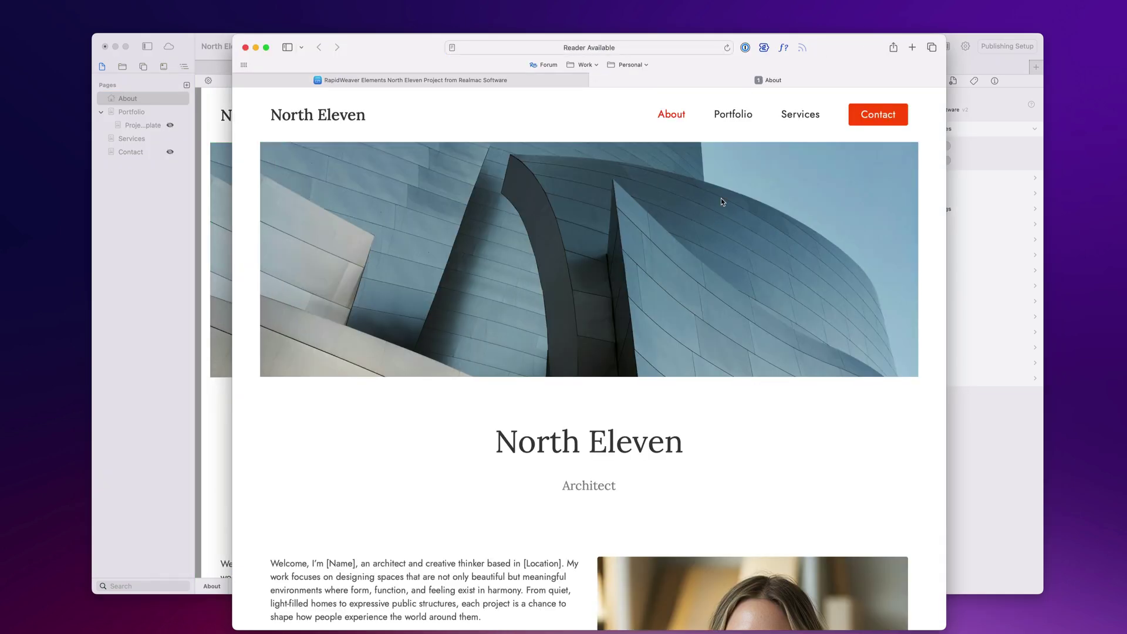
Scroll through the About page preview, then go to the Portfolio page showing Projects 1–3
{"action": "scroll", "coordinate": [668, 356], "scroll_direction": "down", "scroll_amount": 10}
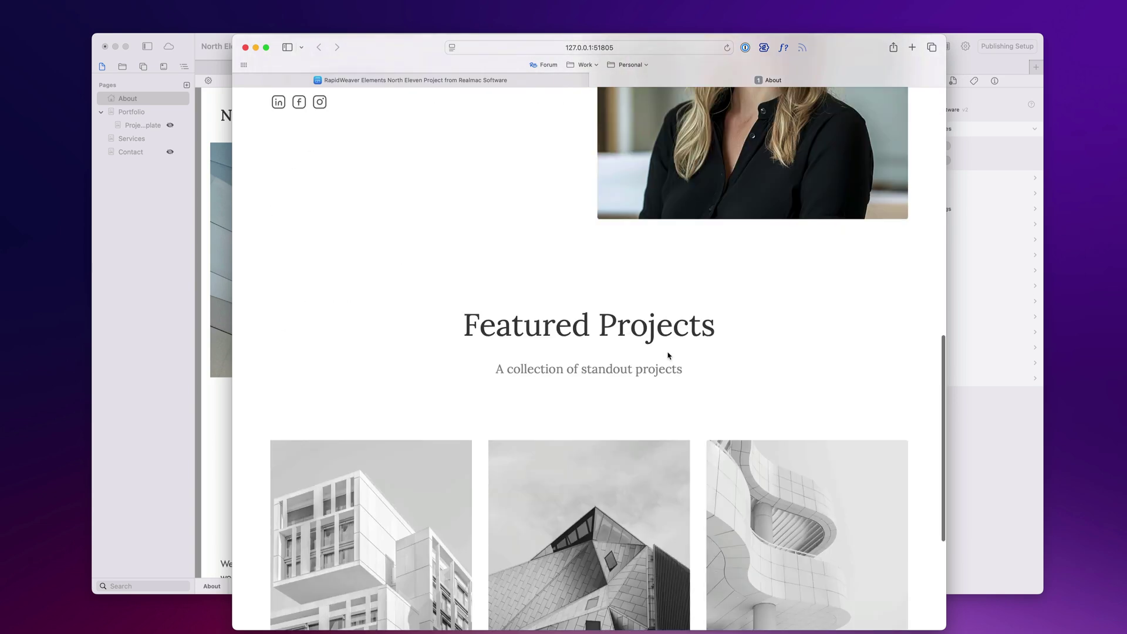
{"action": "scroll", "coordinate": [669, 357], "scroll_direction": "down", "scroll_amount": 5}
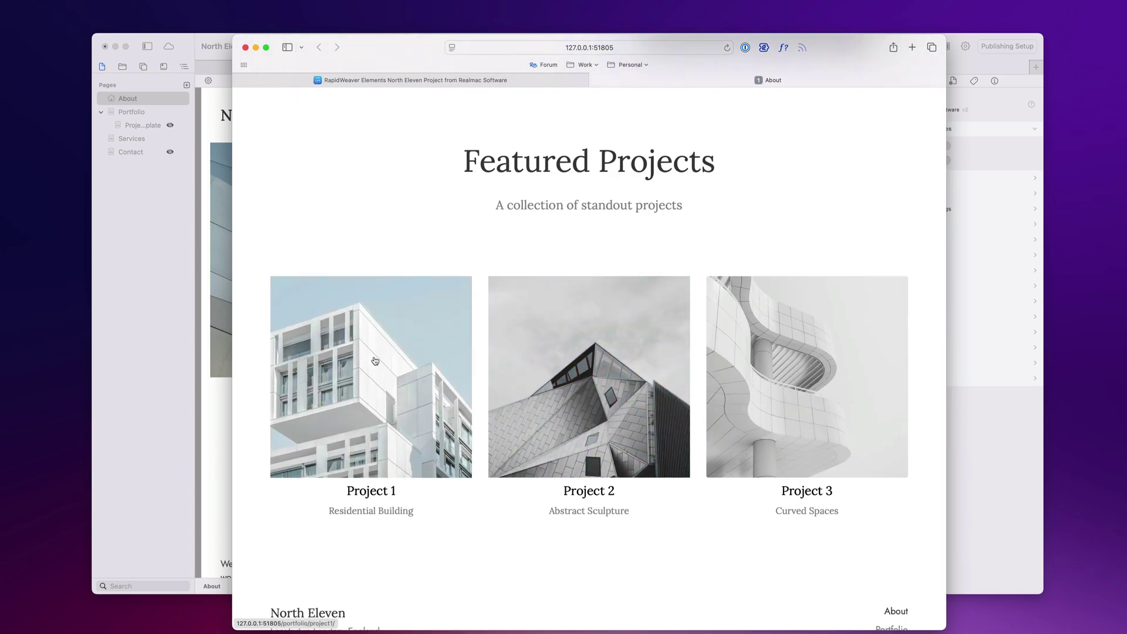
{"action": "scroll", "coordinate": [384, 358], "scroll_direction": "up", "scroll_amount": 10}
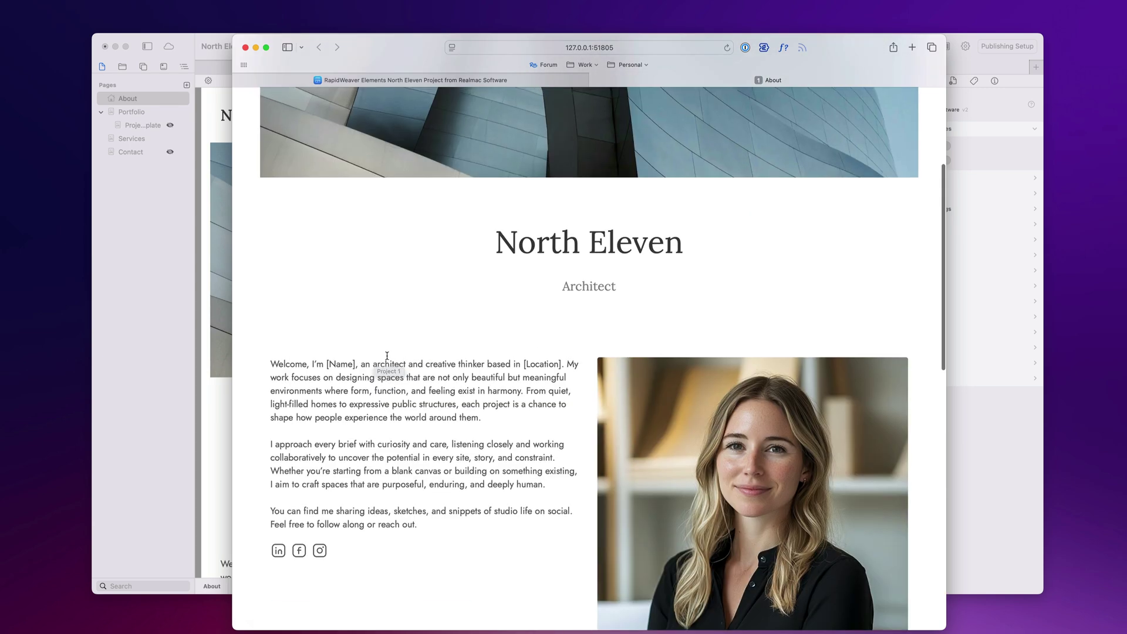
{"action": "scroll", "coordinate": [386, 355], "scroll_direction": "up", "scroll_amount": 5}
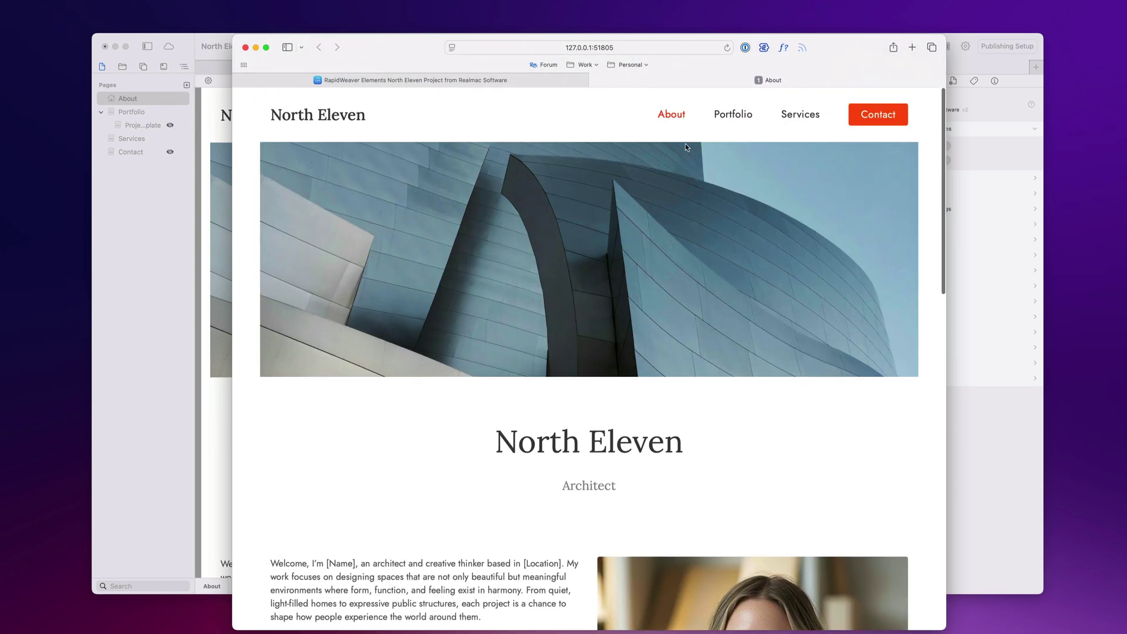
{"action": "left_click", "coordinate": [728, 115]}
{"action": "scroll", "coordinate": [638, 346], "scroll_direction": "down", "scroll_amount": 1}
{"action": "scroll", "coordinate": [638, 349], "scroll_direction": "down", "scroll_amount": 5}
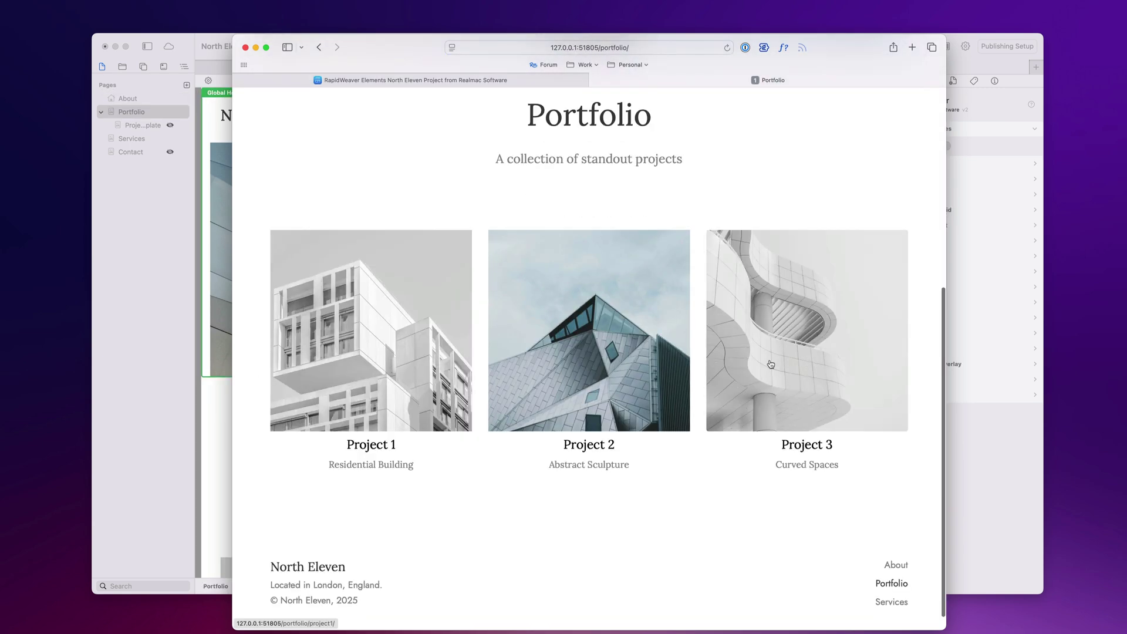
Open Project 1, step through its gallery lightbox images, and select the testimonial text
{"action": "left_click", "coordinate": [440, 363]}
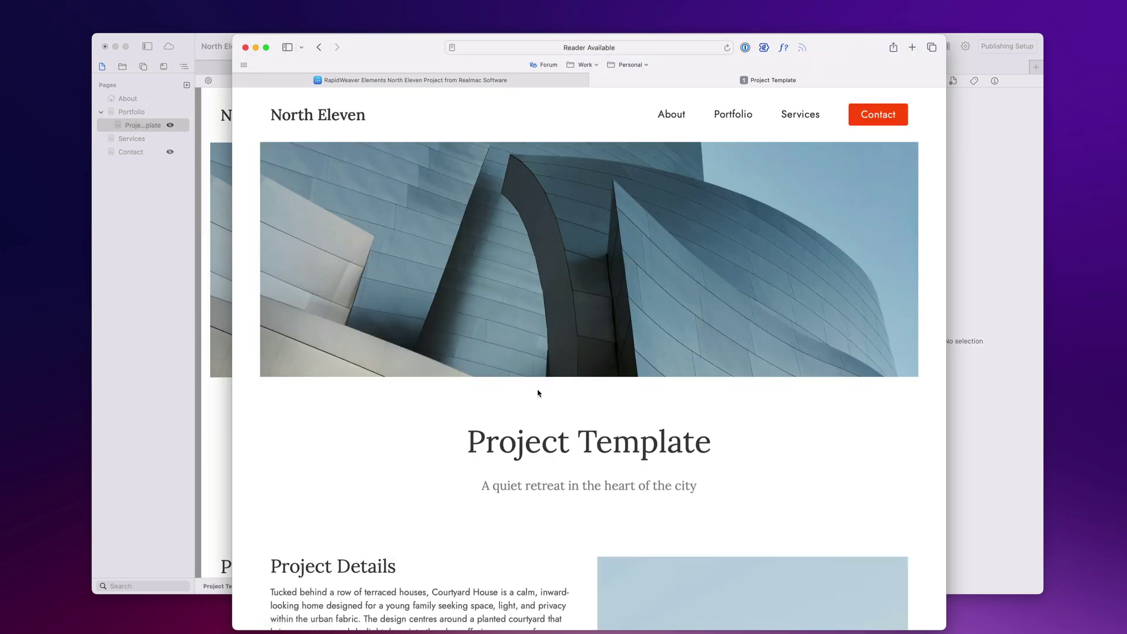
{"action": "scroll", "coordinate": [793, 335], "scroll_direction": "down", "scroll_amount": 5}
{"action": "scroll", "coordinate": [435, 376], "scroll_direction": "down", "scroll_amount": 4}
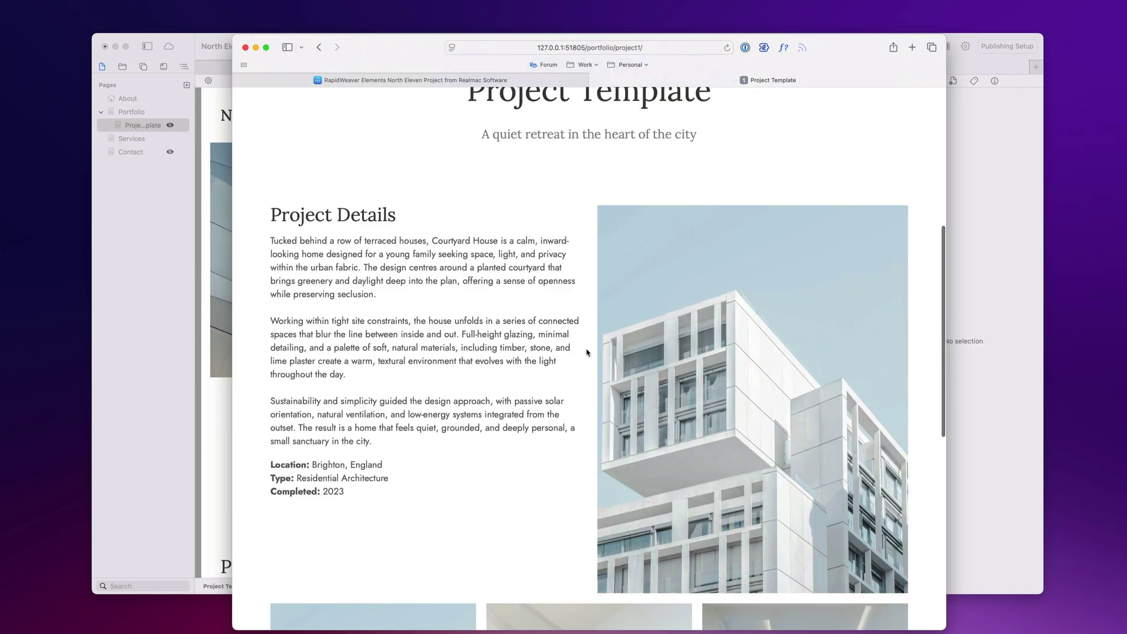
{"action": "scroll", "coordinate": [627, 407], "scroll_direction": "down", "scroll_amount": 5}
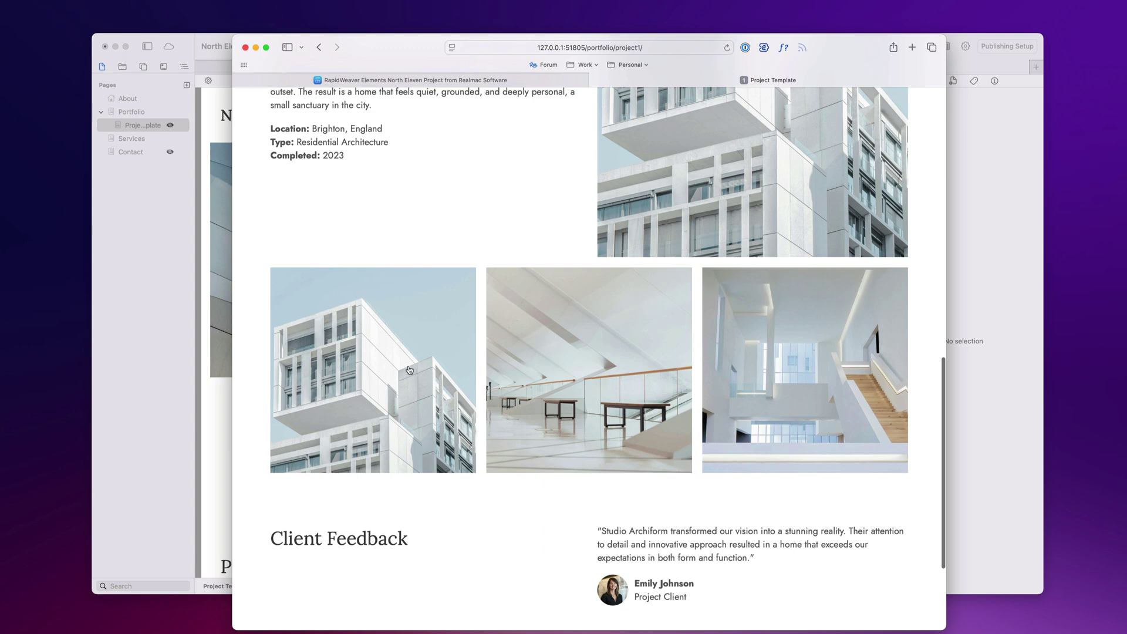
{"action": "left_click", "coordinate": [409, 370]}
{"action": "left_click", "coordinate": [920, 356]}
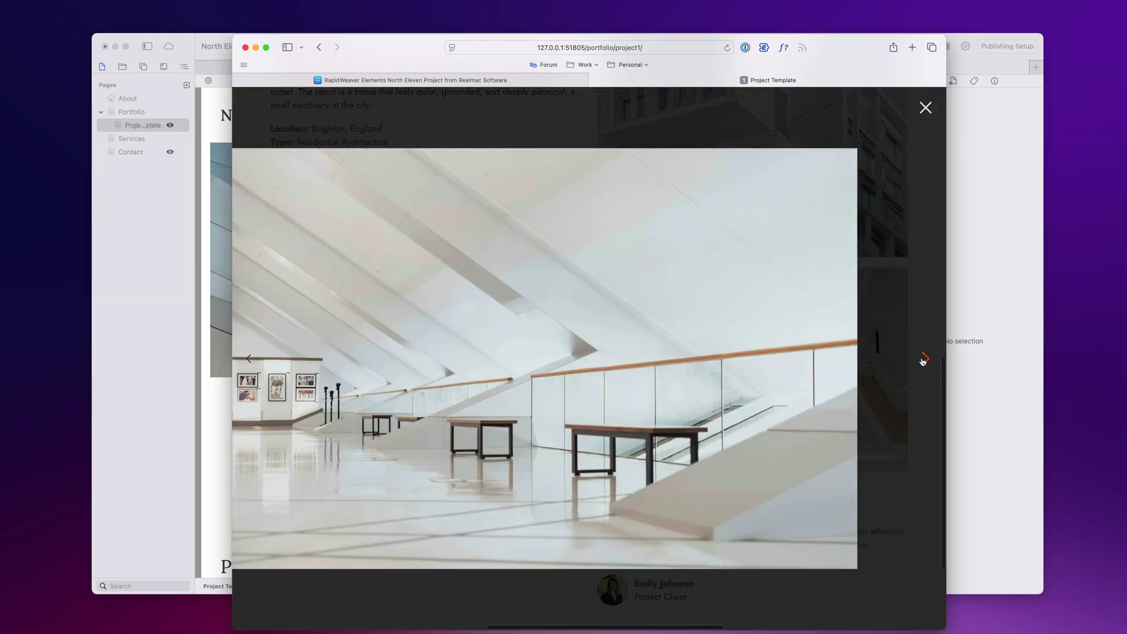
{"action": "left_click", "coordinate": [919, 356]}
{"action": "left_click", "coordinate": [925, 107]}
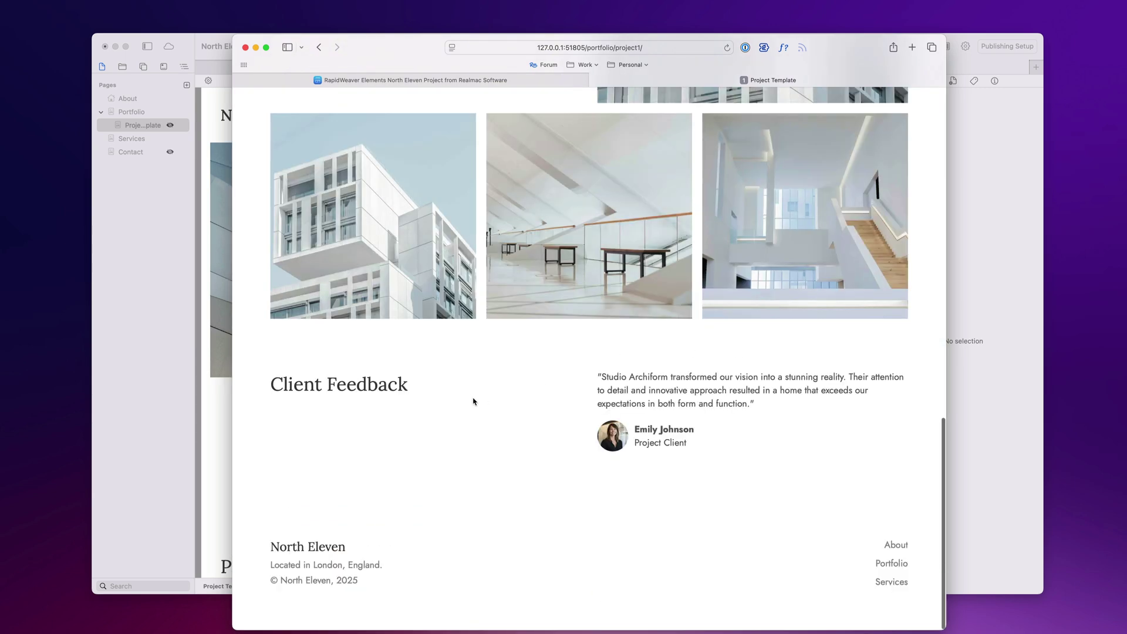
{"action": "triple_click", "coordinate": [756, 435]}
{"action": "left_click", "coordinate": [816, 448]}
{"action": "scroll", "coordinate": [845, 475], "scroll_direction": "up", "scroll_amount": 15}
On the Services page, expand and collapse the Architectural, Interior, Concept and Creative accordion items
{"action": "left_click", "coordinate": [797, 121]}
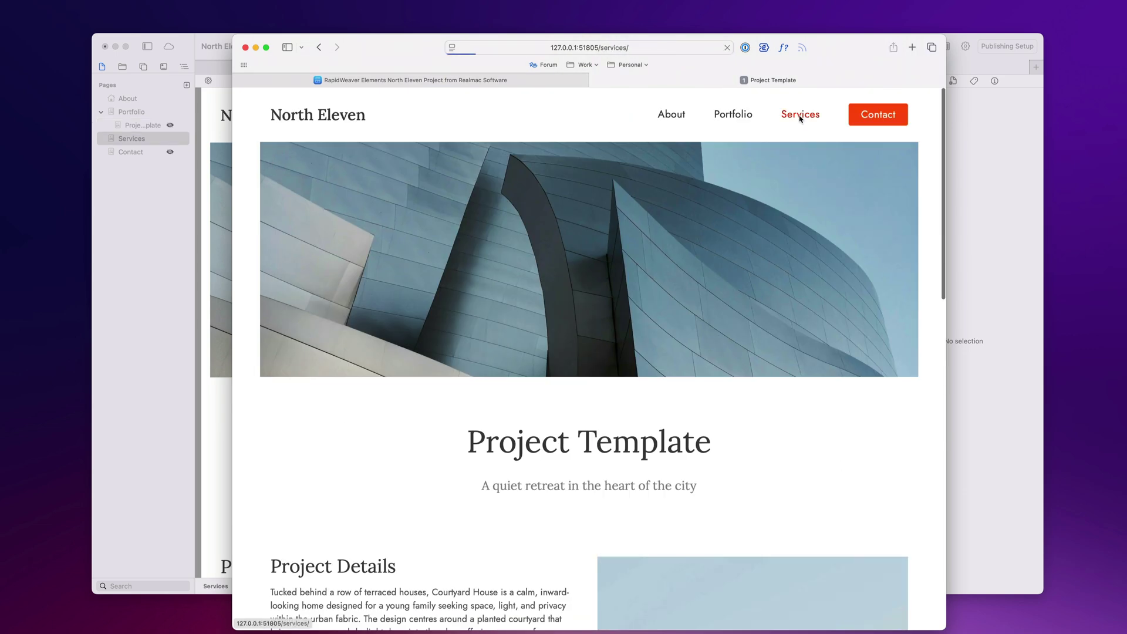
{"action": "scroll", "coordinate": [662, 410], "scroll_direction": "down", "scroll_amount": 5}
{"action": "left_click", "coordinate": [684, 329]}
{"action": "left_click", "coordinate": [675, 329]}
{"action": "left_click", "coordinate": [658, 359]}
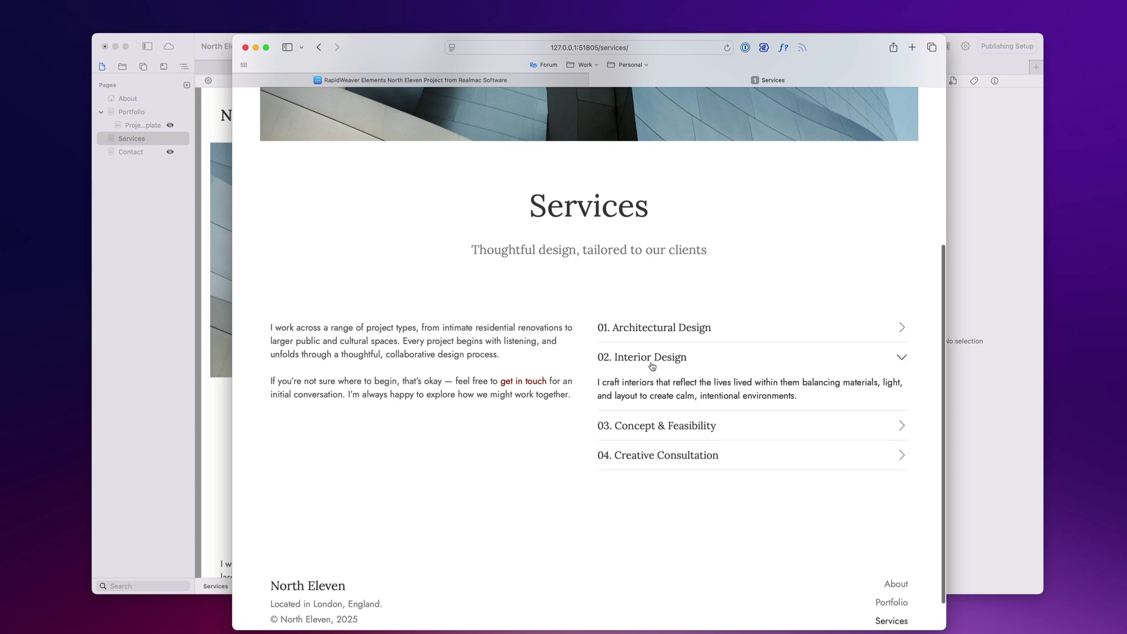
{"action": "left_click", "coordinate": [653, 360]}
{"action": "left_click", "coordinate": [658, 388]}
{"action": "left_click", "coordinate": [664, 453]}
{"action": "left_click", "coordinate": [672, 396]}
{"action": "scroll", "coordinate": [758, 316], "scroll_direction": "up", "scroll_amount": 5}
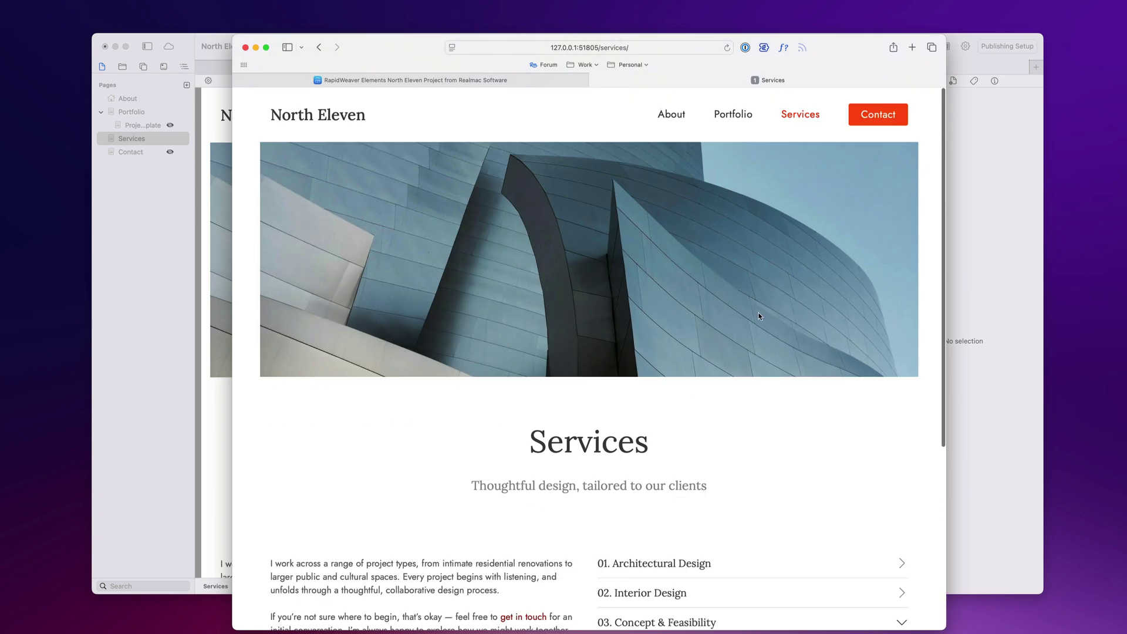
Visit the Contact page, then switch back to the Elements project
{"action": "left_click", "coordinate": [877, 114]}
{"action": "scroll", "coordinate": [695, 356], "scroll_direction": "down", "scroll_amount": 3}
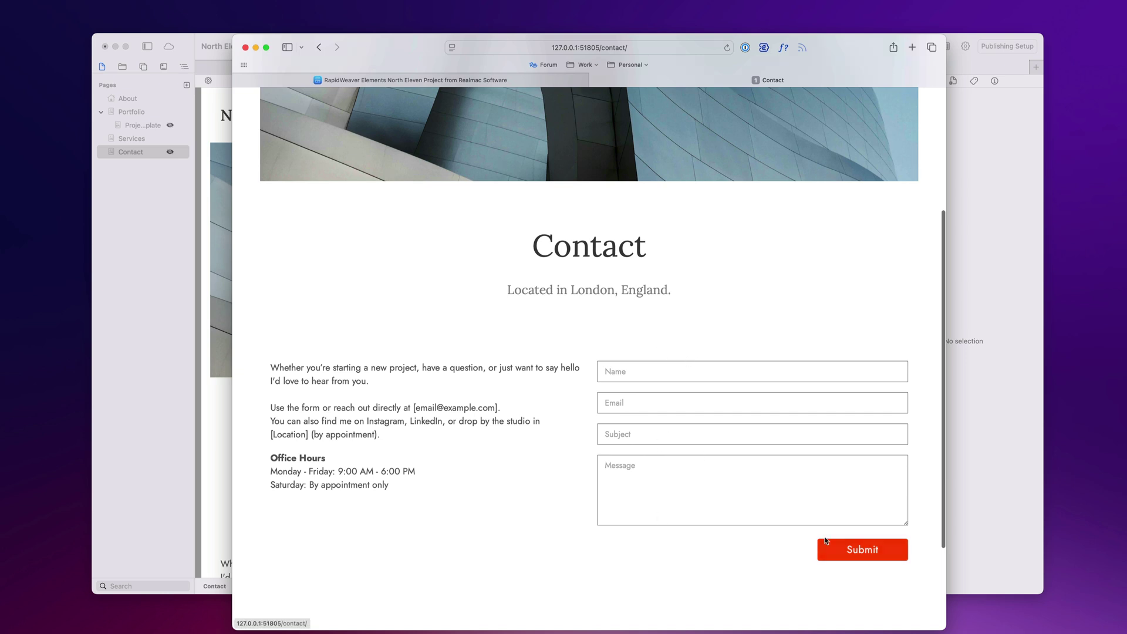
{"action": "left_click", "coordinate": [178, 138]}
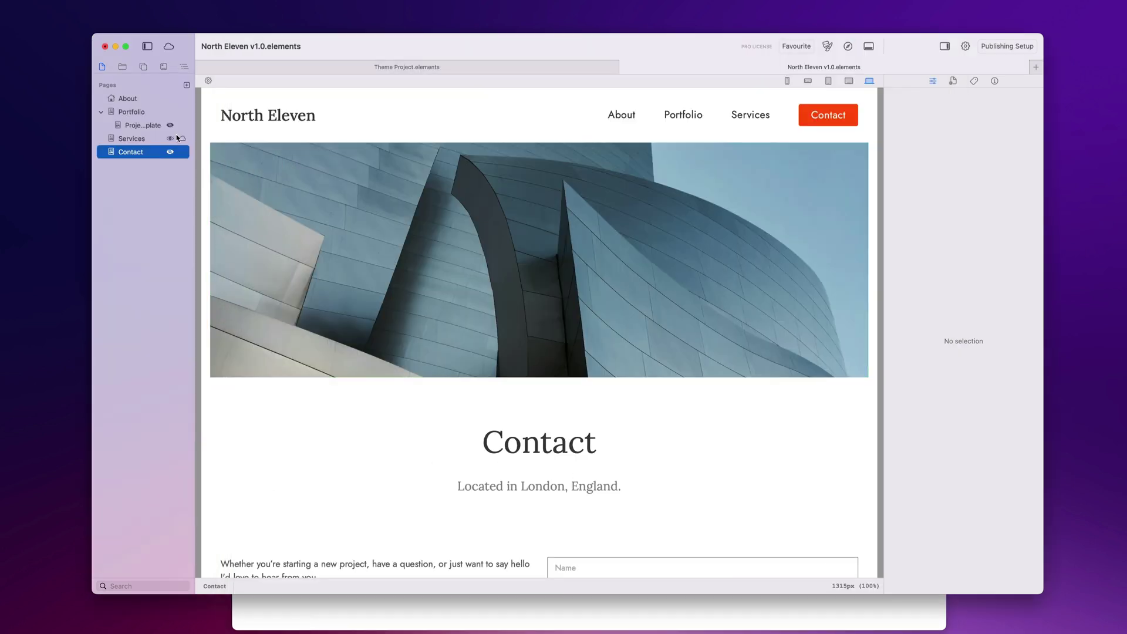
On the Services page, duplicate the Creative Consultation accordion item twice
{"action": "left_click", "coordinate": [142, 140]}
{"action": "scroll", "coordinate": [664, 460], "scroll_direction": "down", "scroll_amount": 6}
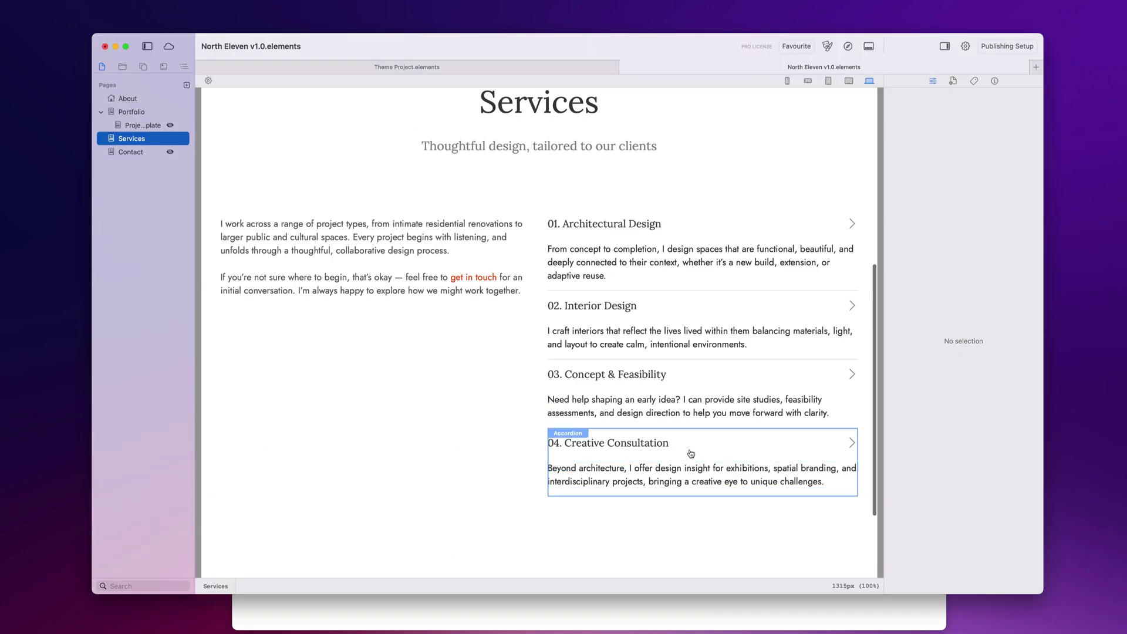
{"action": "left_click", "coordinate": [695, 455]}
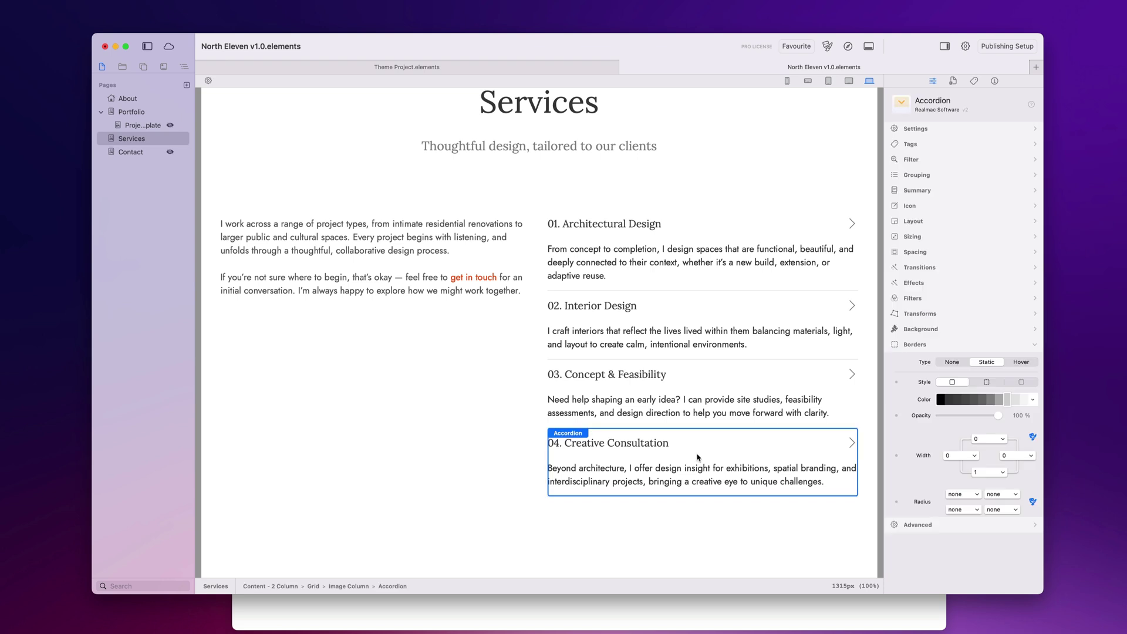
{"action": "key", "text": "super+d"}
{"action": "scroll", "coordinate": [709, 458], "scroll_direction": "down", "scroll_amount": 4}
{"action": "key", "text": "super+d"}
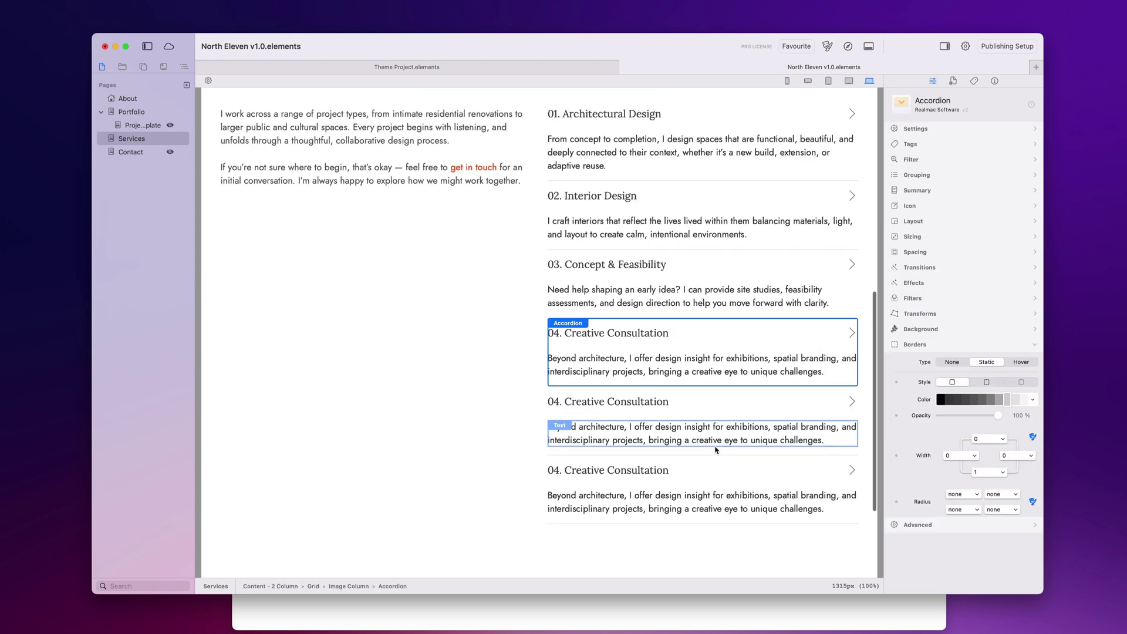
Retitle the last accordion copy to '06. Creative'
{"action": "double_click", "coordinate": [629, 475]}
{"action": "double_click", "coordinate": [608, 473]}
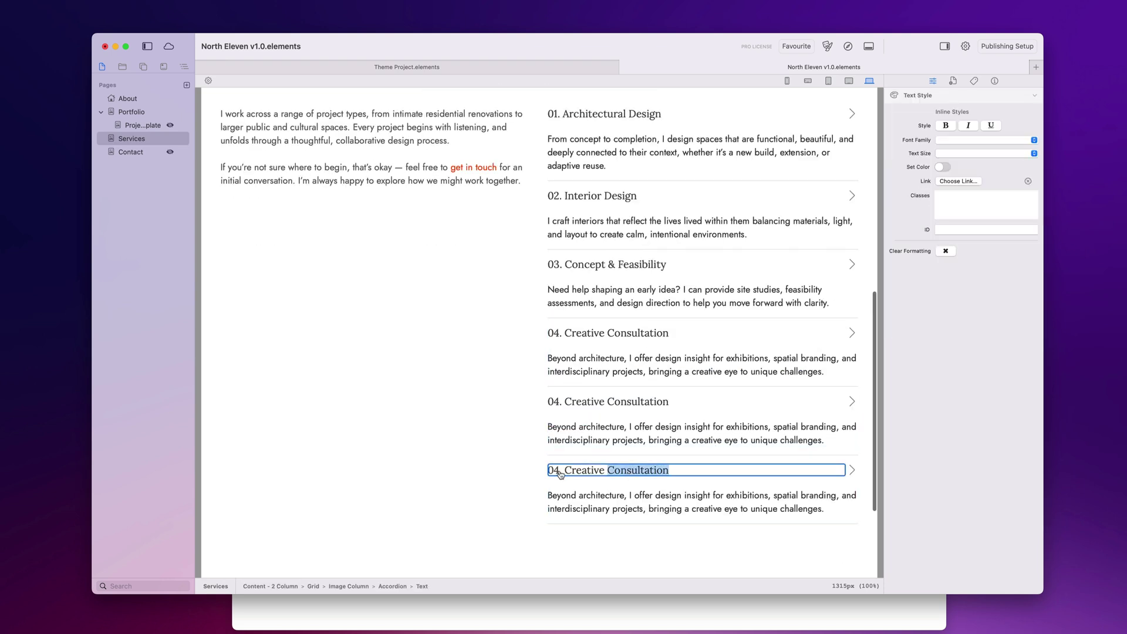
{"action": "left_click_drag", "start_coordinate": [560, 475], "coordinate": [554, 475]}
{"action": "type", "text": "6"}
{"action": "double_click", "coordinate": [582, 474]}
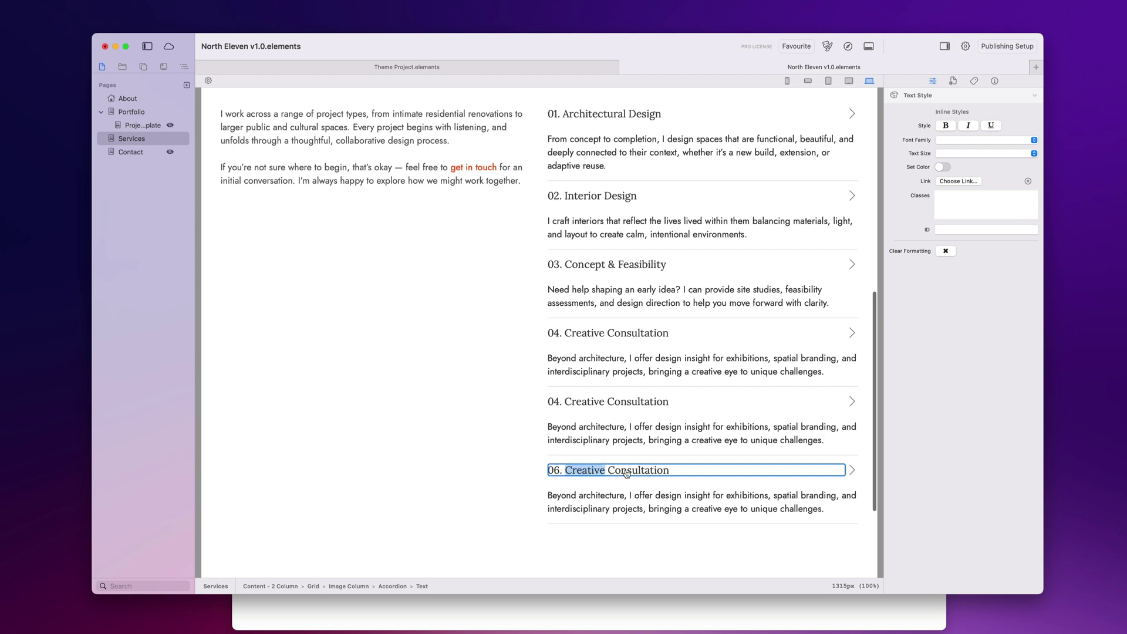
{"action": "double_click", "coordinate": [629, 473]}
{"action": "key", "text": "BackSpace"}
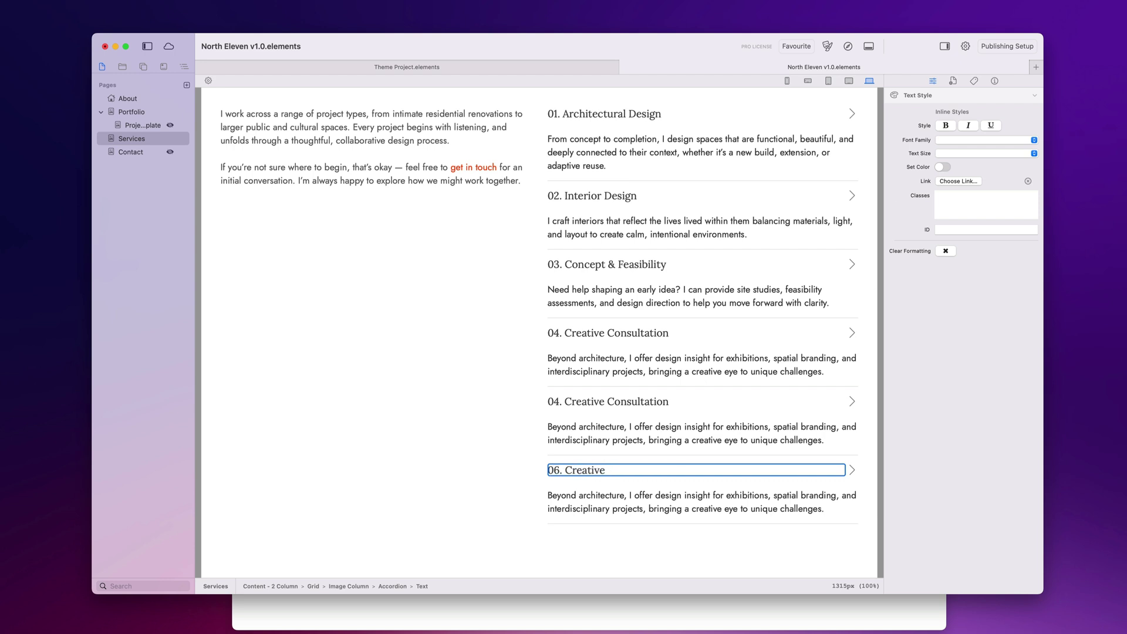
{"action": "key", "text": "Escape"}
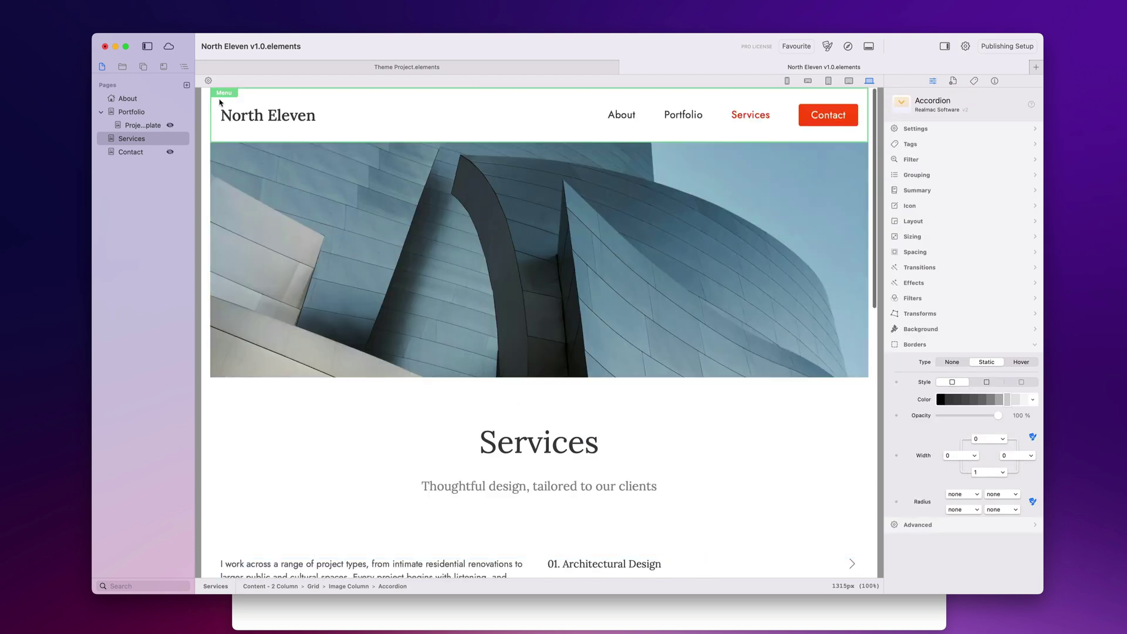
On the About page, select the Section Heading, North Eleven heading and the bio grid
{"action": "left_click", "coordinate": [147, 98]}
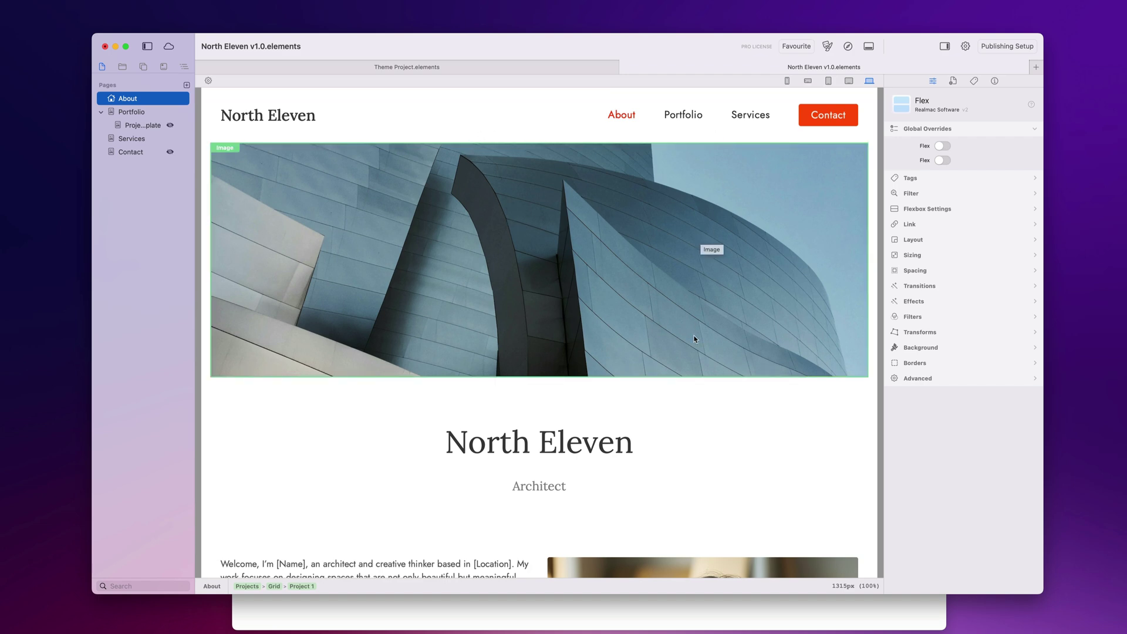
{"action": "scroll", "coordinate": [696, 332], "scroll_direction": "down", "scroll_amount": 3}
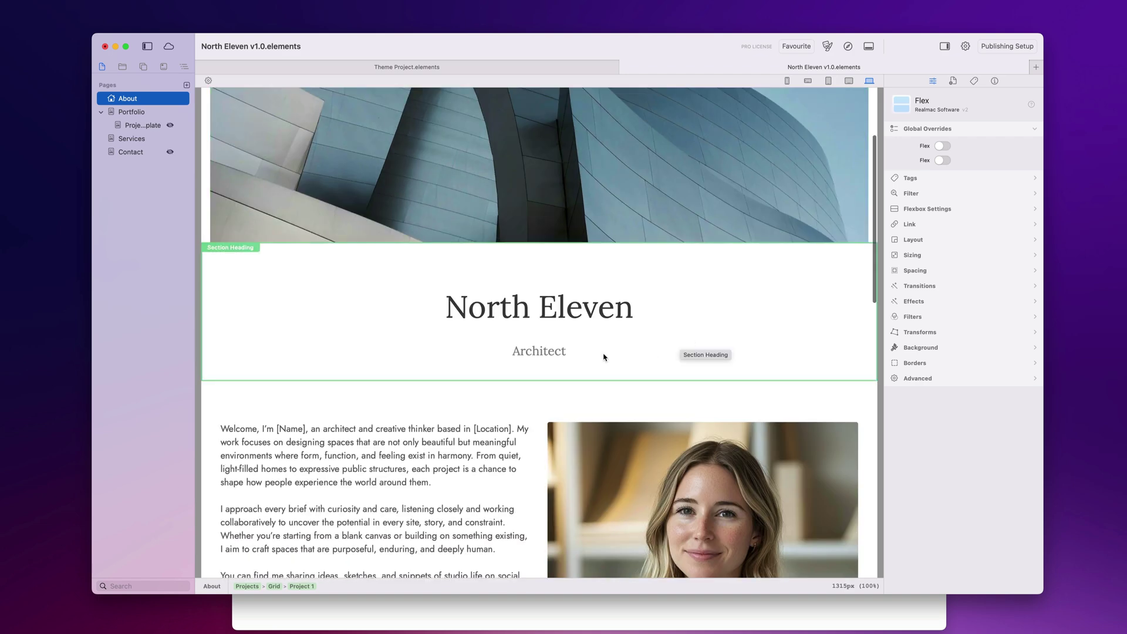
{"action": "left_click", "coordinate": [554, 339]}
{"action": "left_click", "coordinate": [553, 314]}
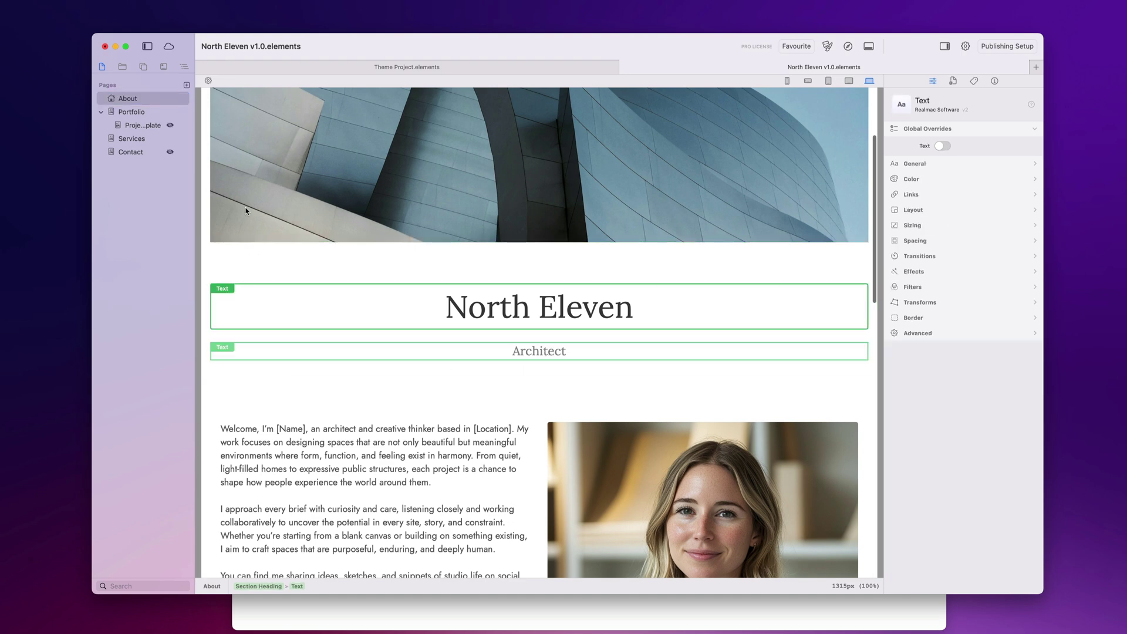
{"action": "scroll", "coordinate": [476, 327], "scroll_direction": "down", "scroll_amount": 6}
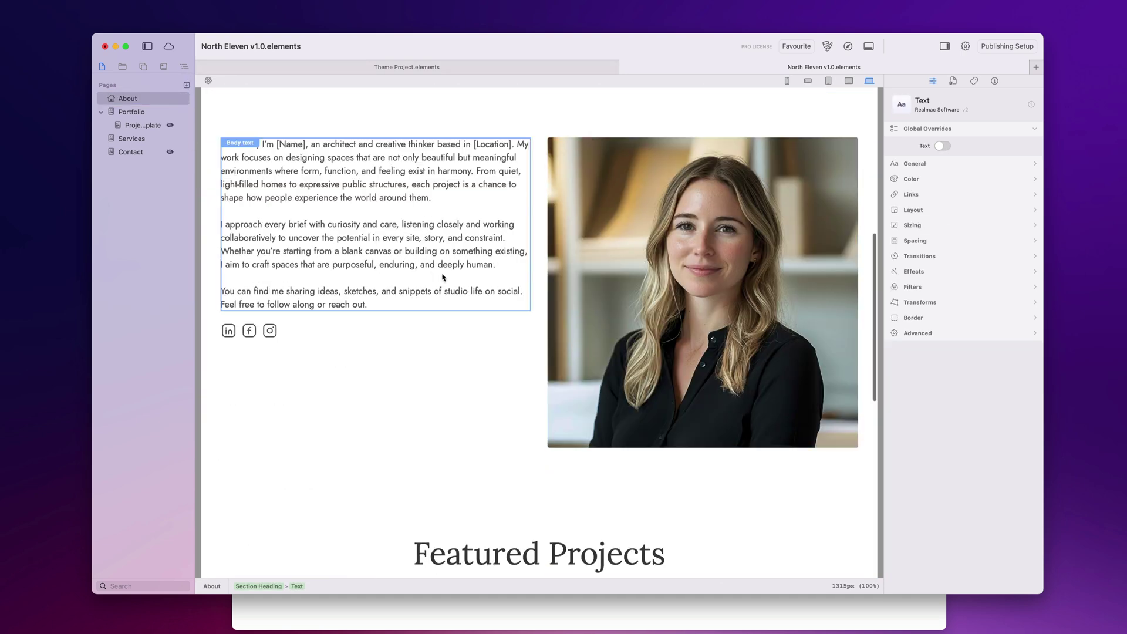
{"action": "left_click", "coordinate": [534, 294]}
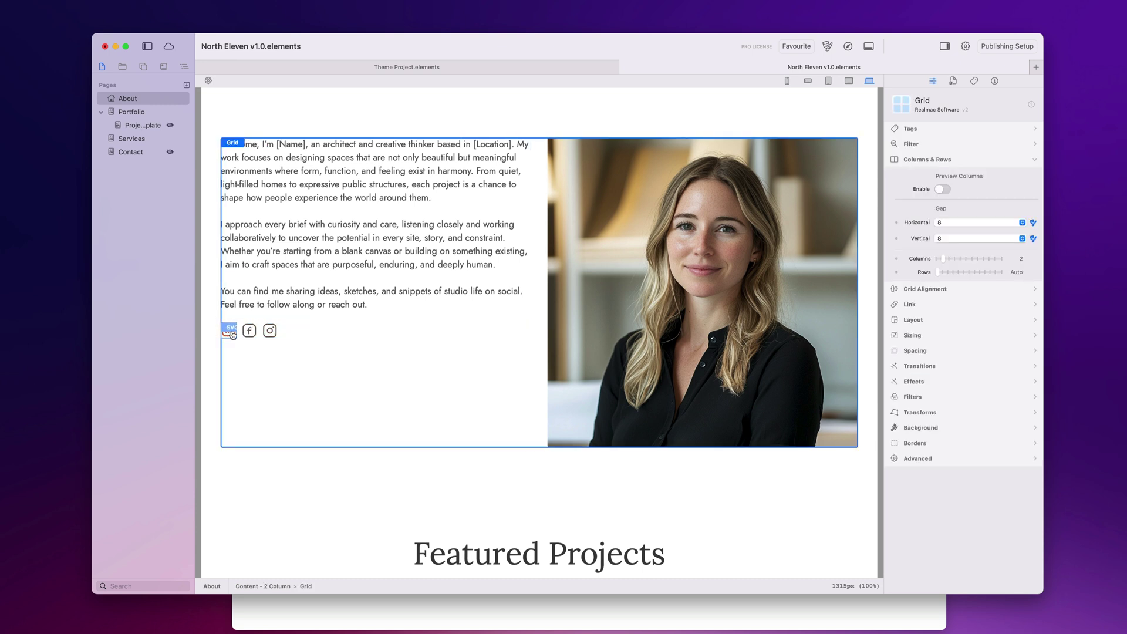
Select the social icons row, then add a new blank Untitled Page with Cmd+Shift+N
{"action": "left_click", "coordinate": [294, 330]}
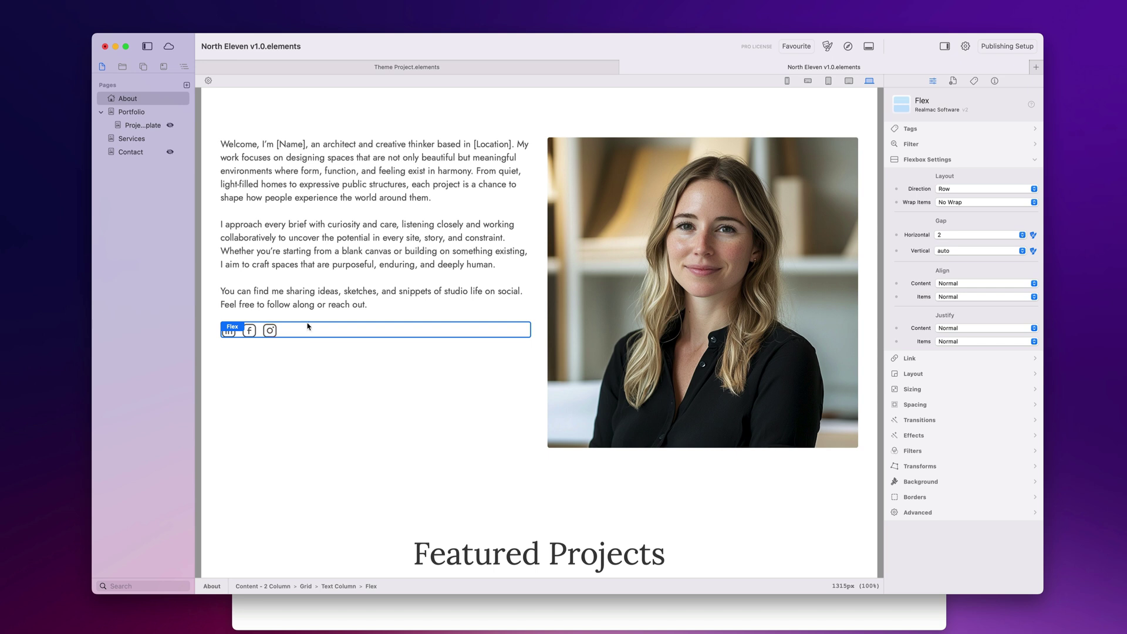
{"action": "key", "text": "Up"}
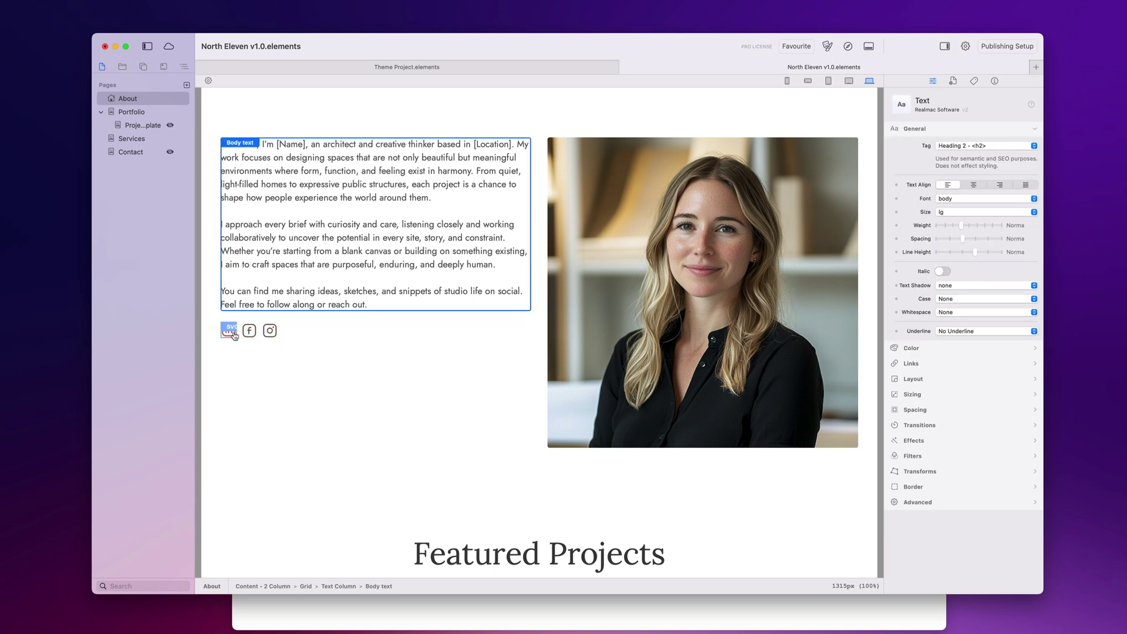
{"action": "left_click", "coordinate": [309, 330]}
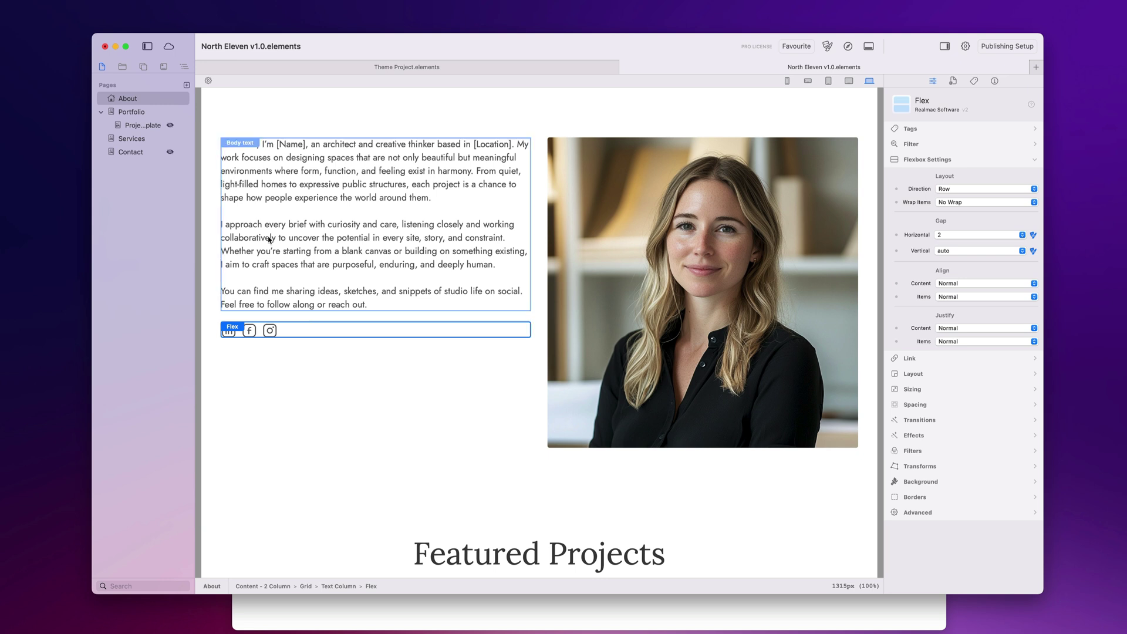
{"action": "key", "text": "super+shift+n"}
Create a new untitled project and drop a Container from Components onto its canvas
{"action": "left_click", "coordinate": [61, 1]}
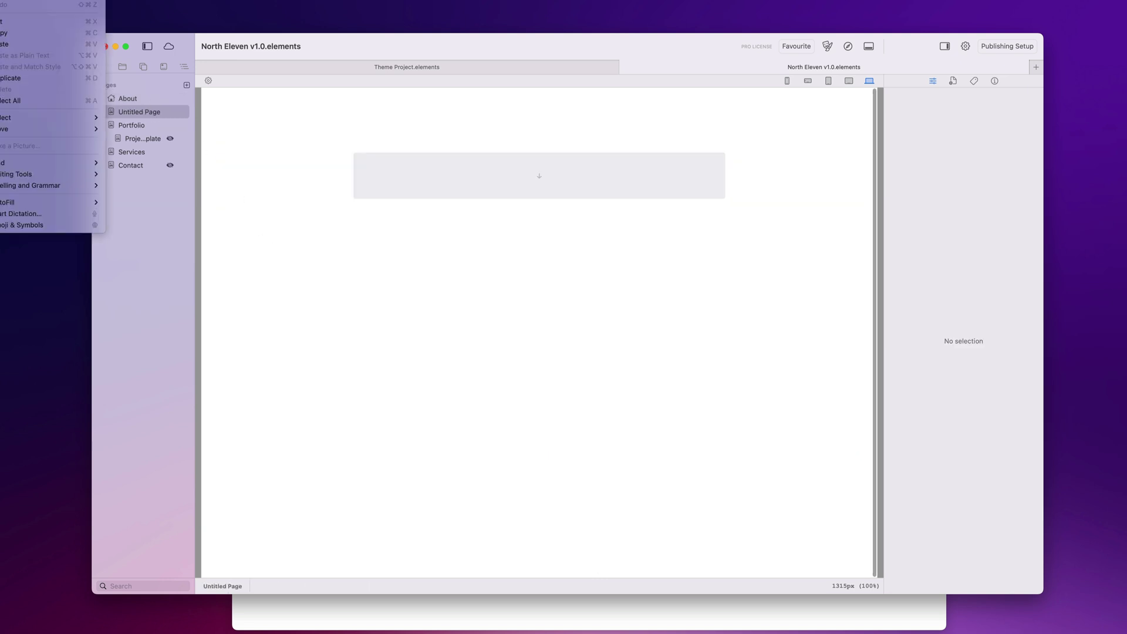
{"action": "left_click", "coordinate": [105, 49]}
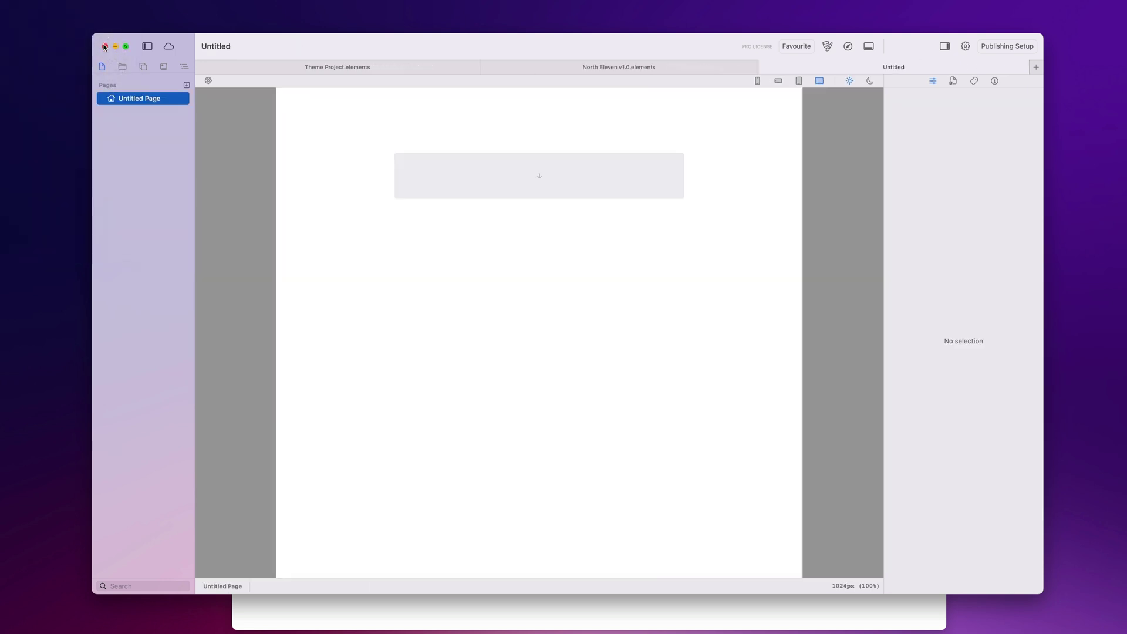
{"action": "left_click", "coordinate": [144, 66]}
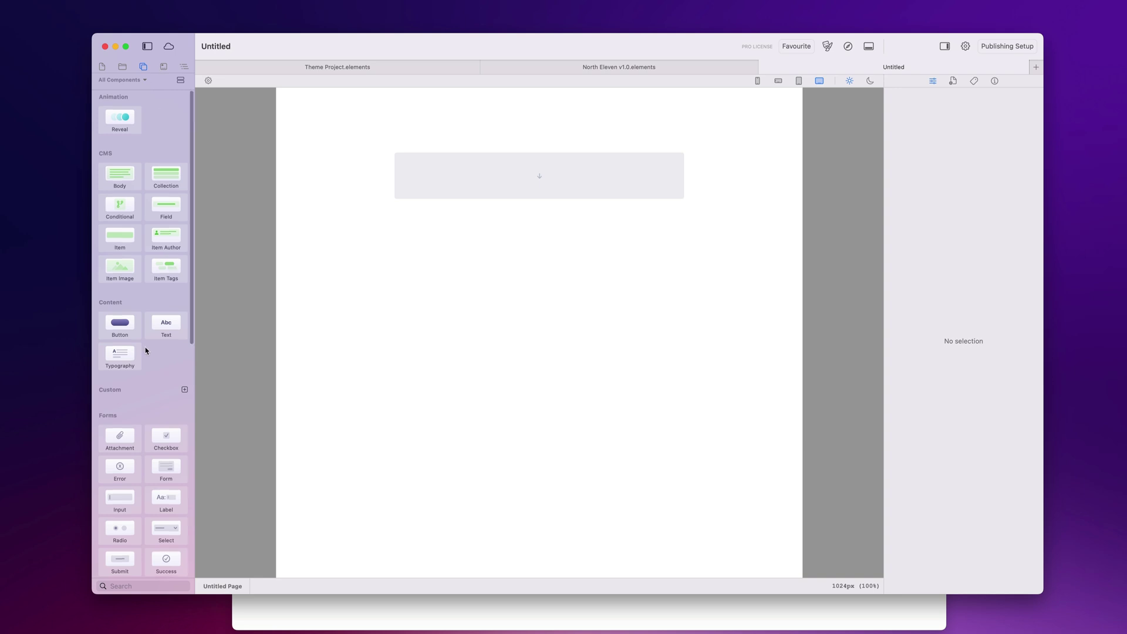
{"action": "scroll", "coordinate": [145, 349], "scroll_direction": "down", "scroll_amount": 5}
{"action": "left_click_drag", "start_coordinate": [166, 502], "coordinate": [460, 156]}
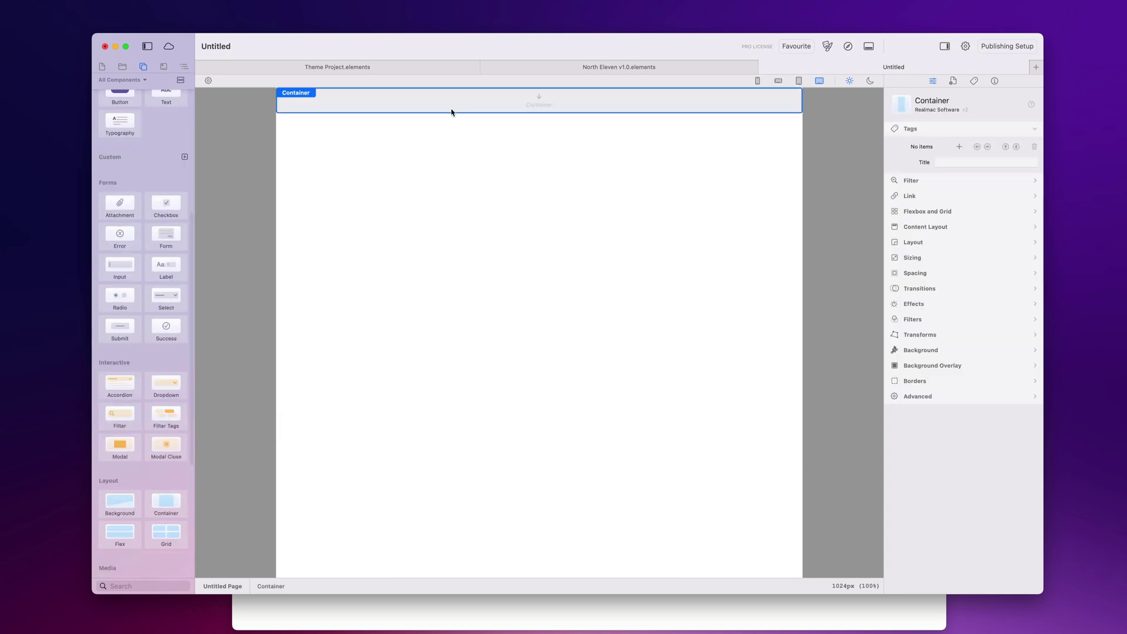
Paste the LinkedIn, Facebook and Instagram icon row, delete the empty Container, and return to North Eleven
{"action": "key", "text": "super+v"}
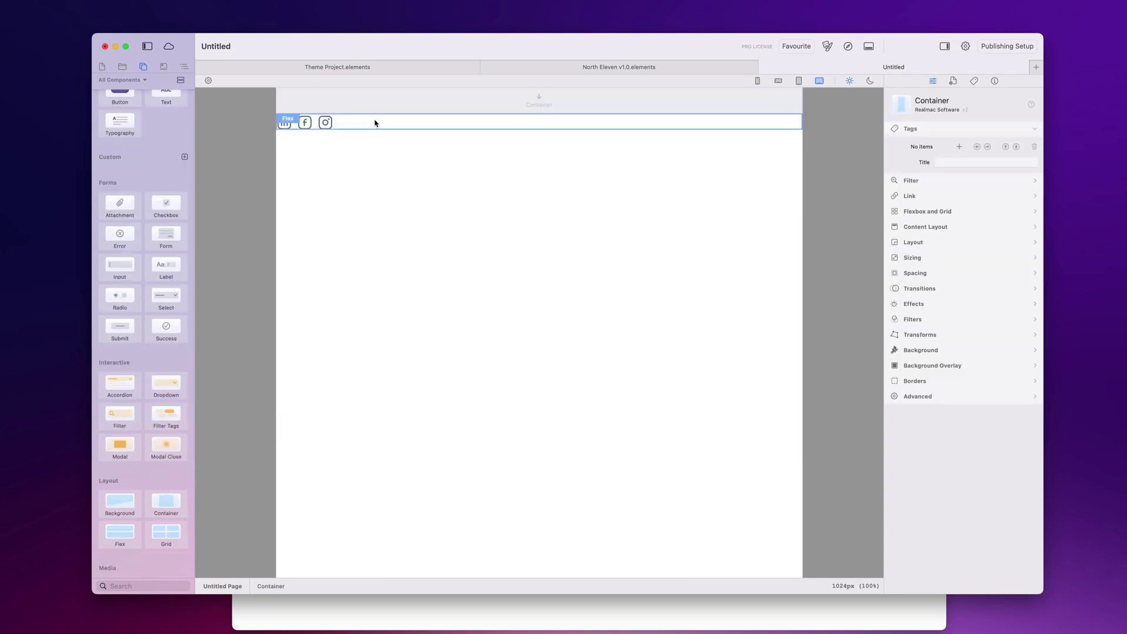
{"action": "left_click", "coordinate": [388, 101]}
{"action": "key", "text": "Delete"}
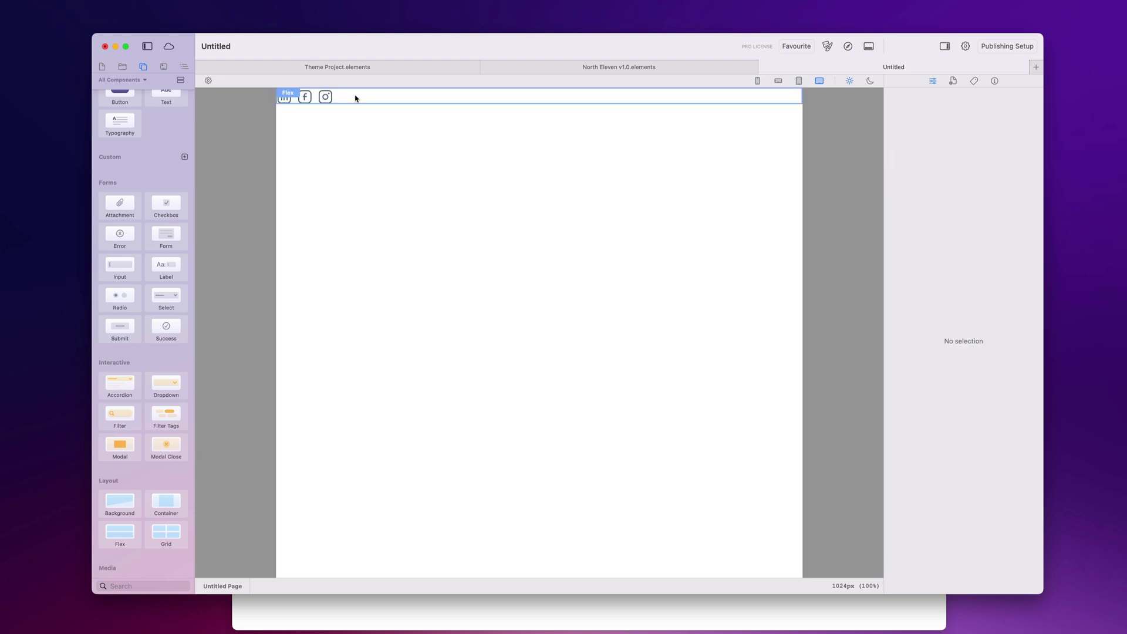
{"action": "left_click", "coordinate": [391, 104]}
{"action": "left_click", "coordinate": [658, 69]}
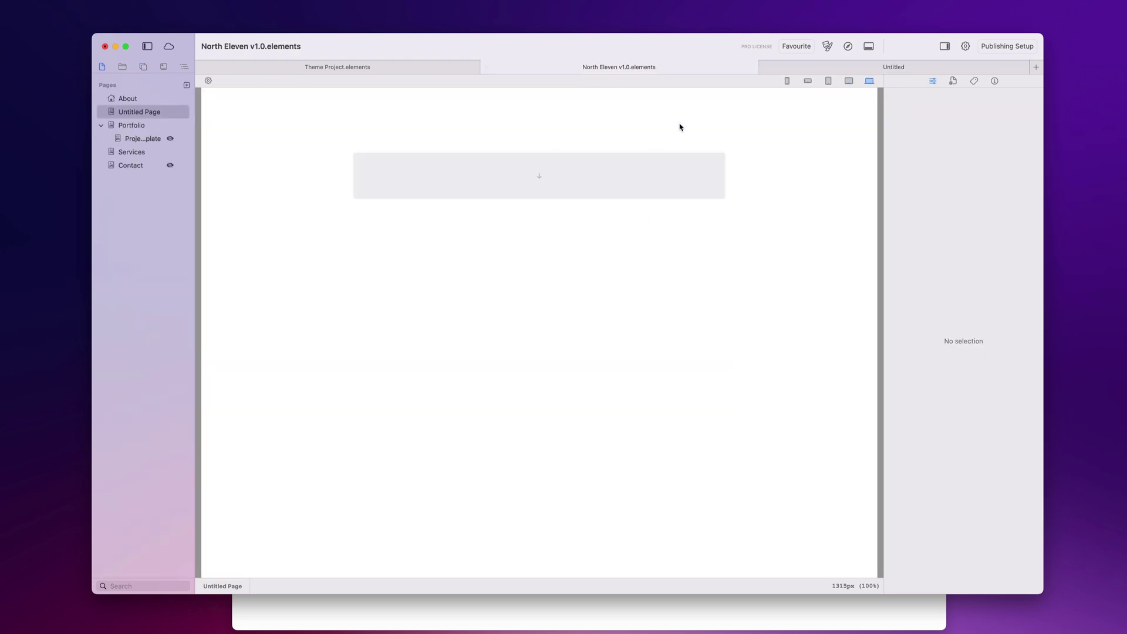
On North Eleven's About page, select the bio and portrait grid
{"action": "left_click", "coordinate": [138, 99]}
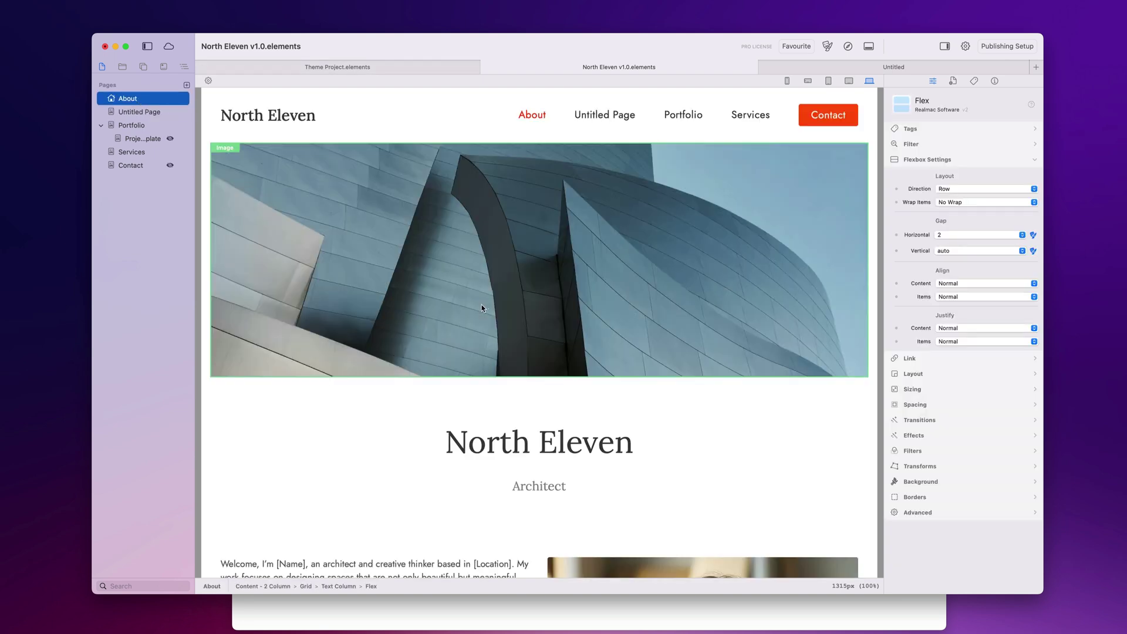
{"action": "scroll", "coordinate": [481, 308], "scroll_direction": "down", "scroll_amount": 5}
{"action": "left_click", "coordinate": [535, 334]}
{"action": "scroll", "coordinate": [536, 334], "scroll_direction": "down", "scroll_amount": 1}
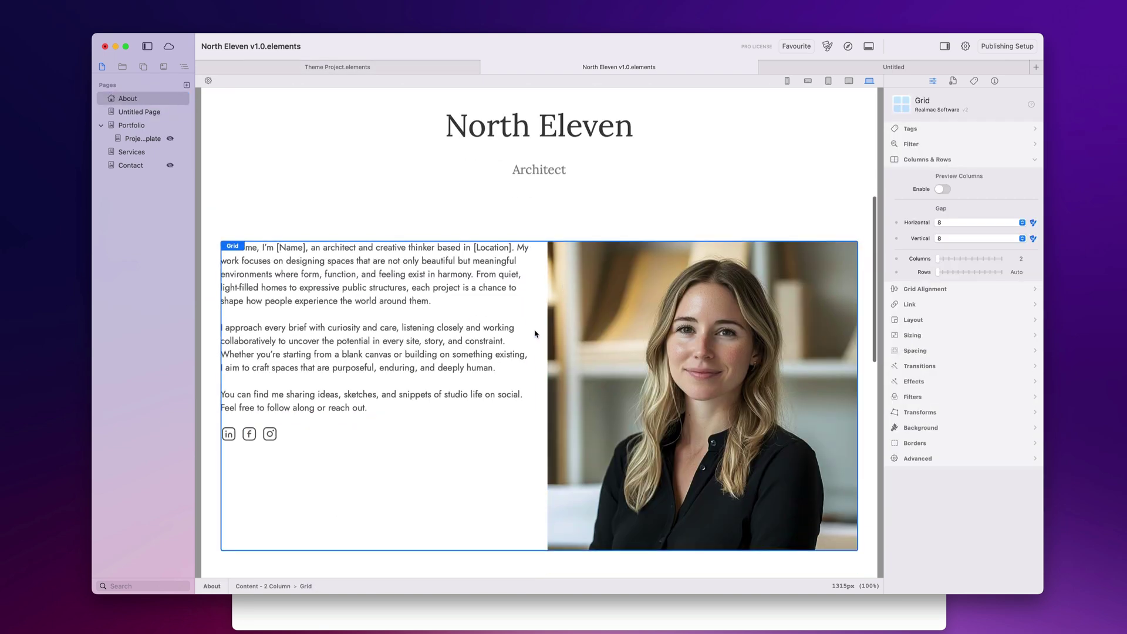
{"action": "scroll", "coordinate": [536, 334], "scroll_direction": "down", "scroll_amount": 3}
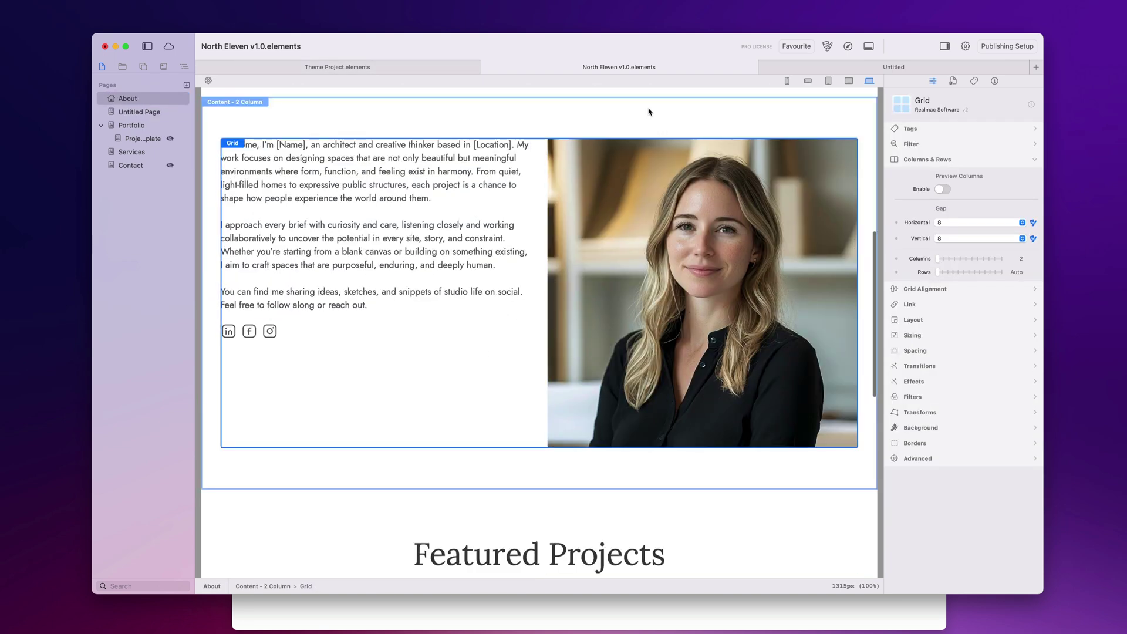
Paste the bio and portrait grid into the Untitled project and widen its preview to 1315 px
{"action": "left_click", "coordinate": [824, 68]}
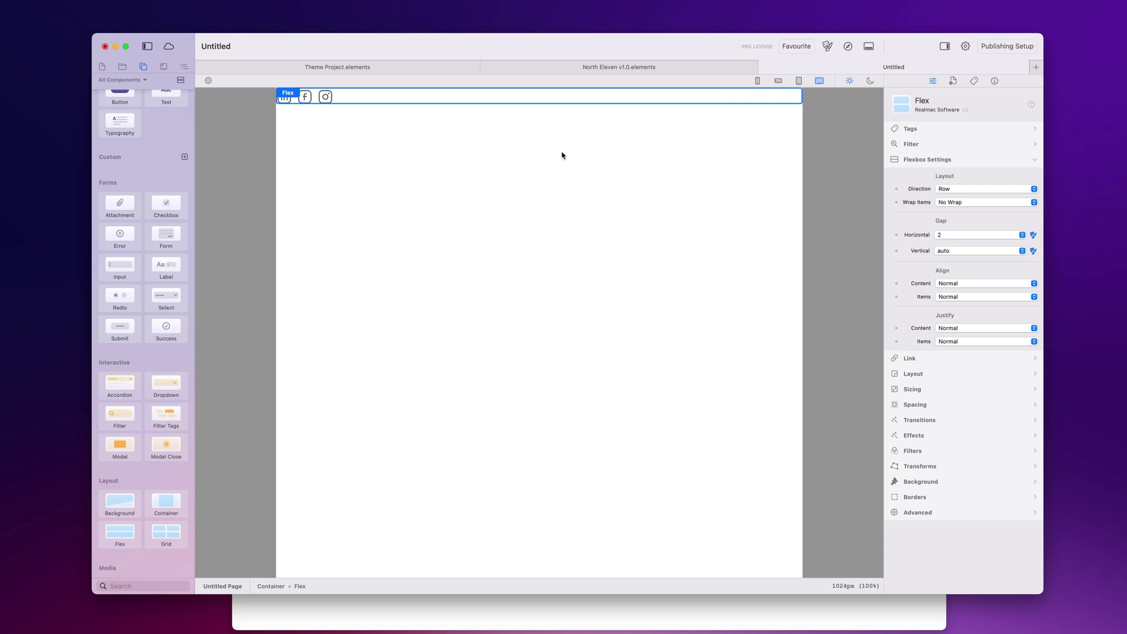
{"action": "key", "text": "super+v"}
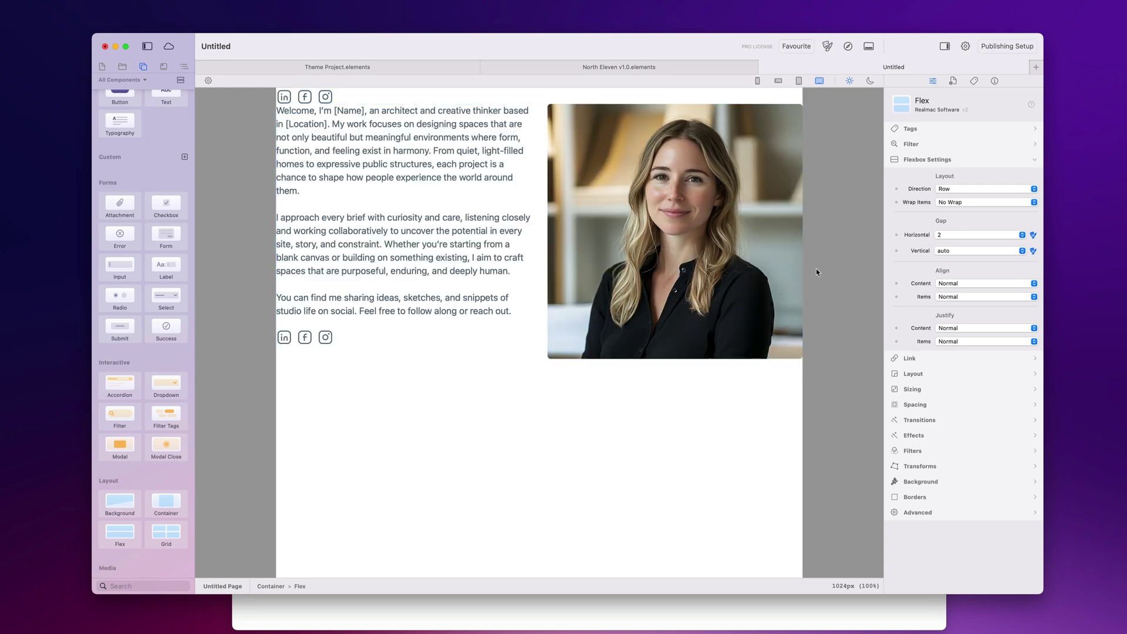
{"action": "left_click_drag", "start_coordinate": [819, 270], "coordinate": [879, 270]}
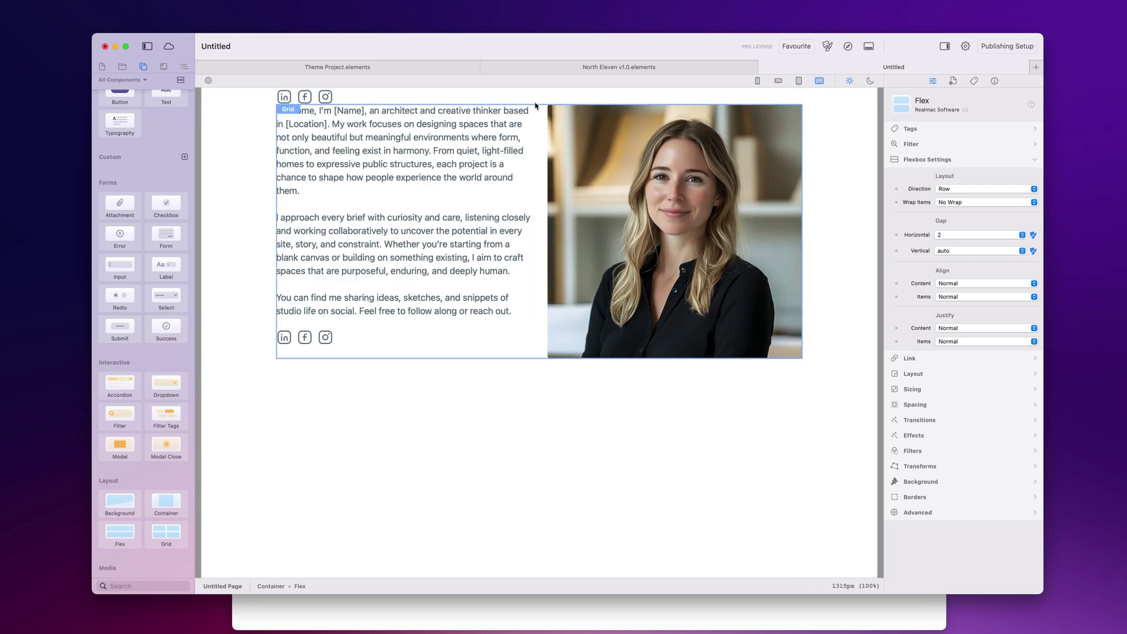
Go back to North Eleven, then switch to Theme Project and check its editor display options
{"action": "left_click", "coordinate": [660, 69]}
{"action": "scroll", "coordinate": [581, 352], "scroll_direction": "up", "scroll_amount": 10}
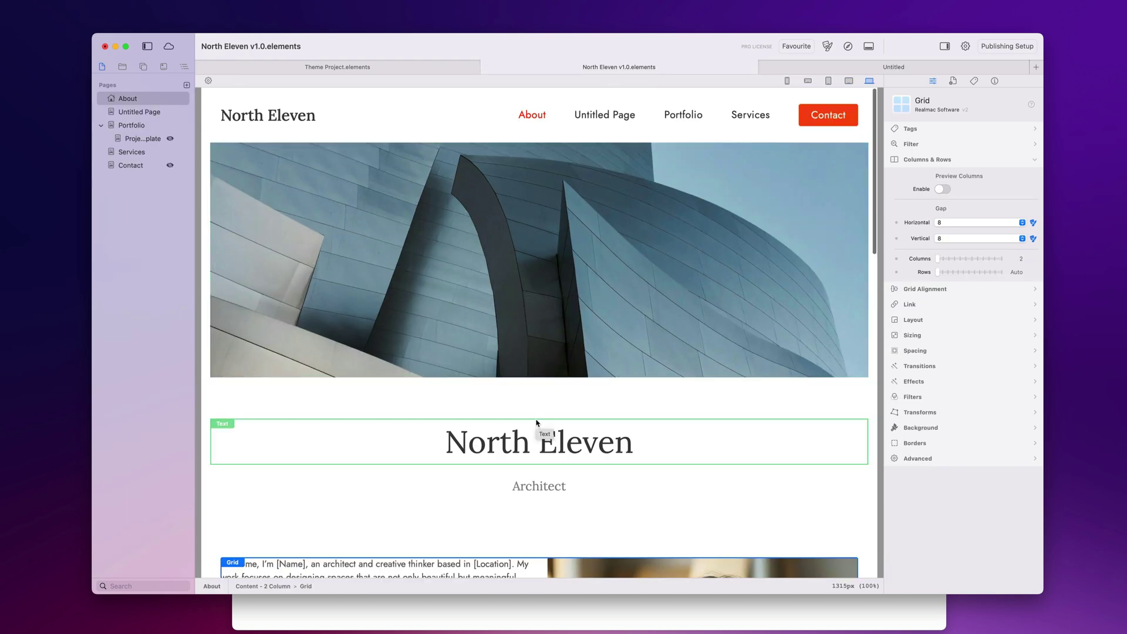
{"action": "left_click", "coordinate": [416, 75]}
{"action": "left_click", "coordinate": [239, 81]}
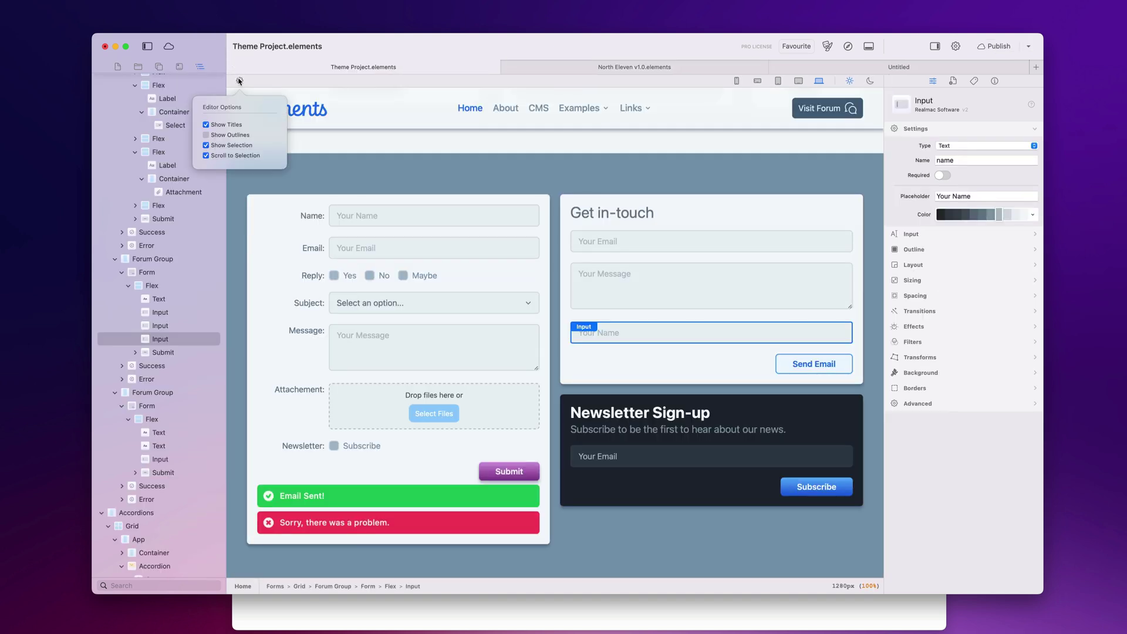
{"action": "left_click", "coordinate": [427, 48]}
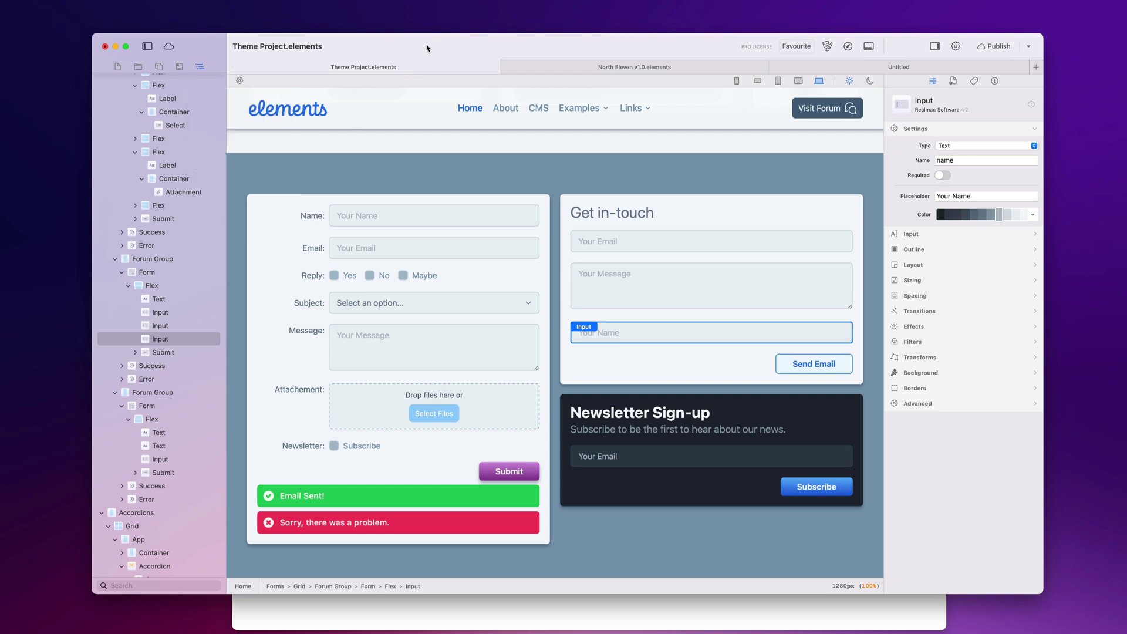